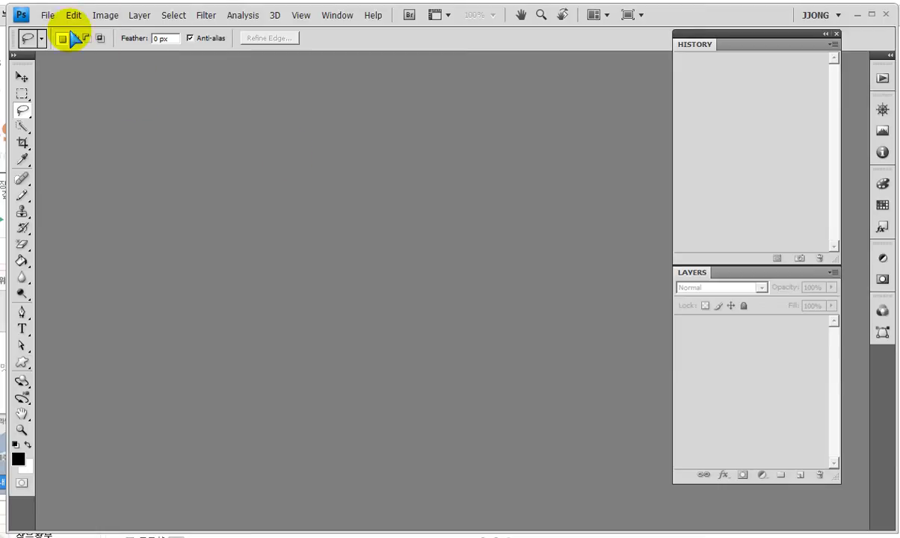
# Open Sec02-03.jpg from the Sample folder through the File menu.
pyautogui.click(47, 15)
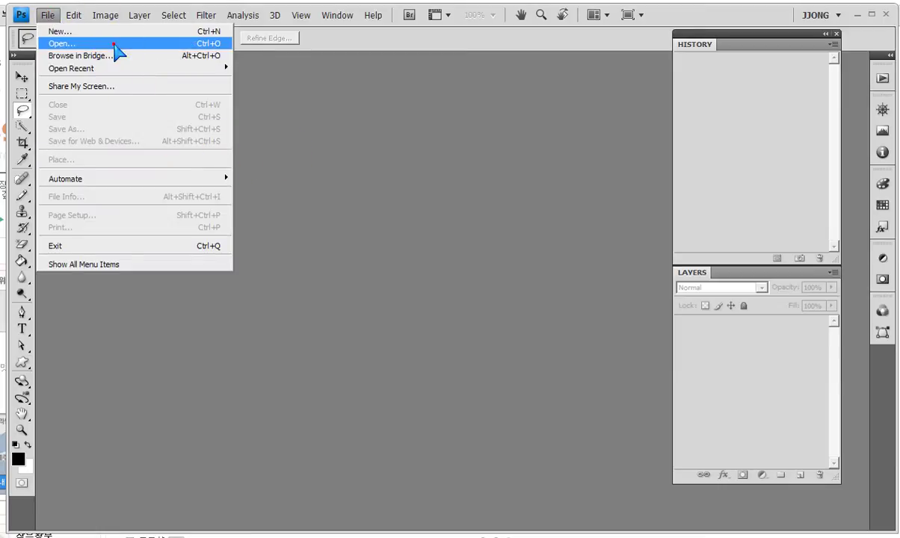
pyautogui.click(118, 56)
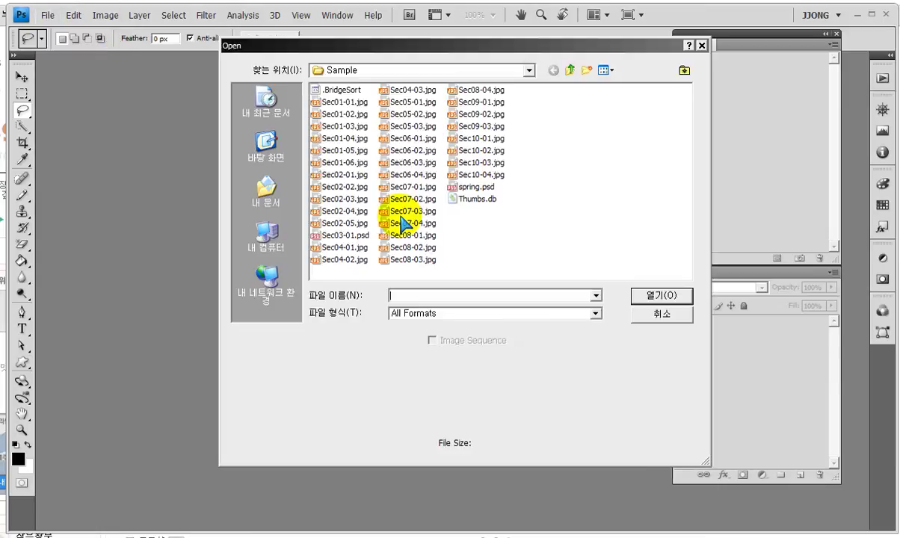
pyautogui.click(345, 199)
pyautogui.click(661, 296)
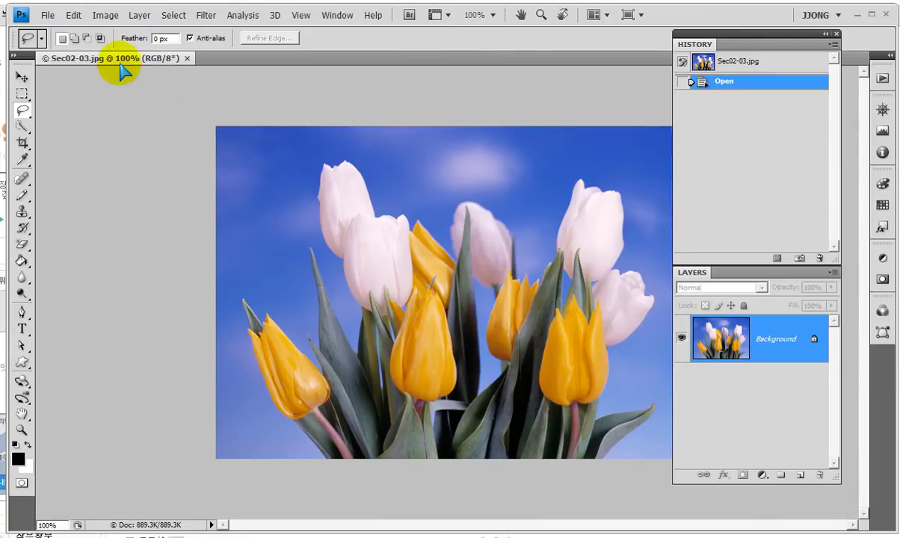
# Float the tulip photo in its own window, enlarge it and move it near the top.
pyautogui.moveTo(110, 63); pyautogui.dragTo(160, 108)
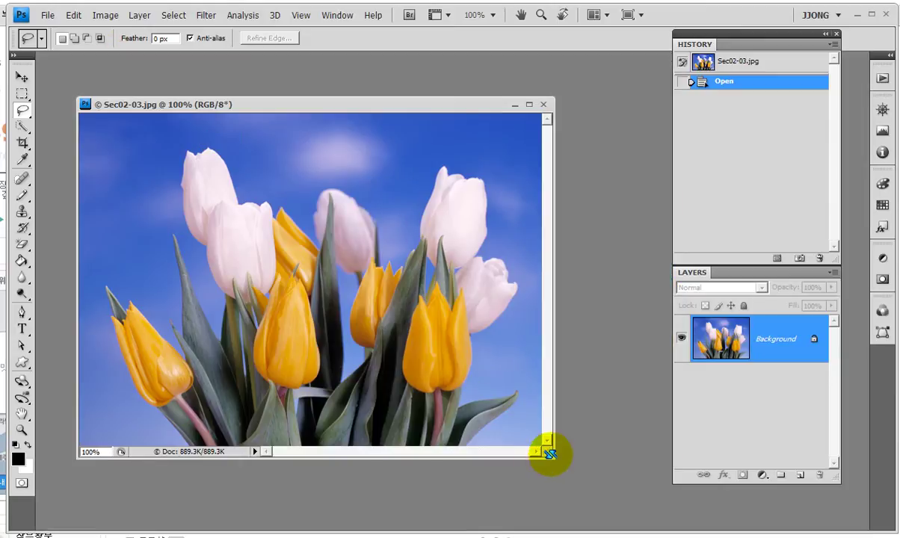
pyautogui.moveTo(551, 455); pyautogui.dragTo(611, 476)
pyautogui.moveTo(331, 106); pyautogui.dragTo(325, 77)
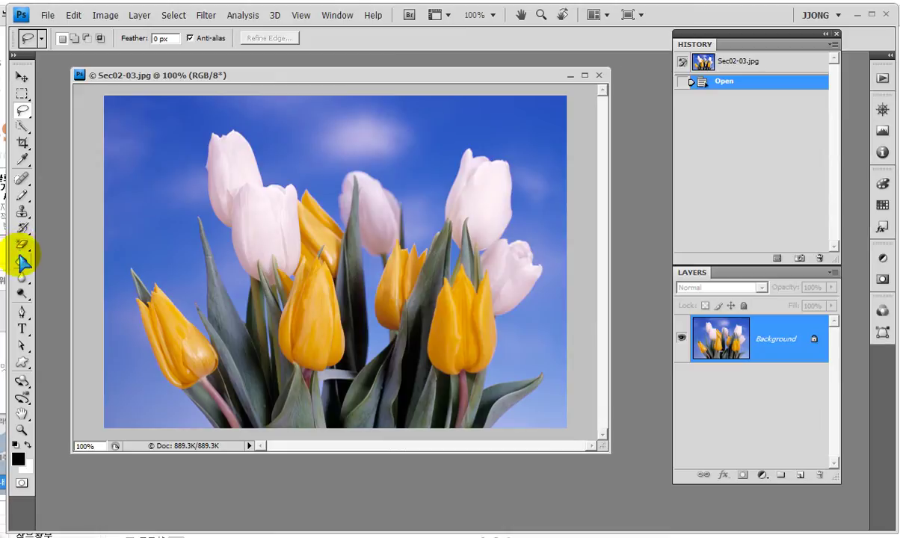
# Switch the eraser to the Magic Eraser variant and reveal the alternative selection tools.
pyautogui.moveTo(21, 251); pyautogui.dragTo(88, 266)
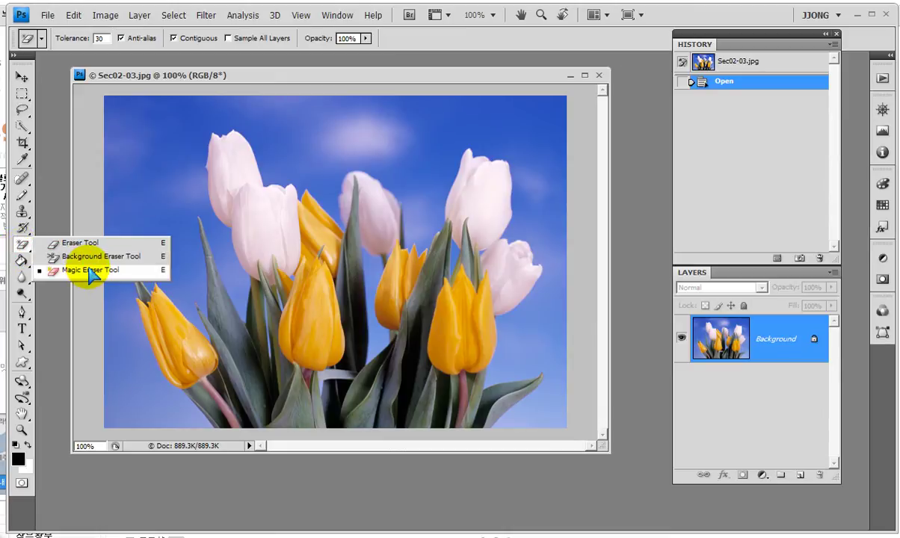
pyautogui.click(88, 273)
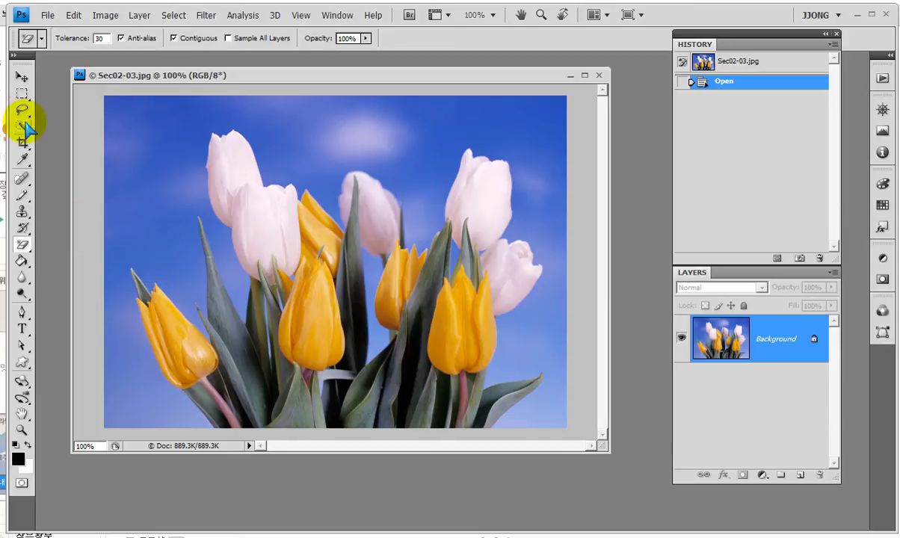
pyautogui.moveTo(22, 126); pyautogui.dragTo(78, 142)
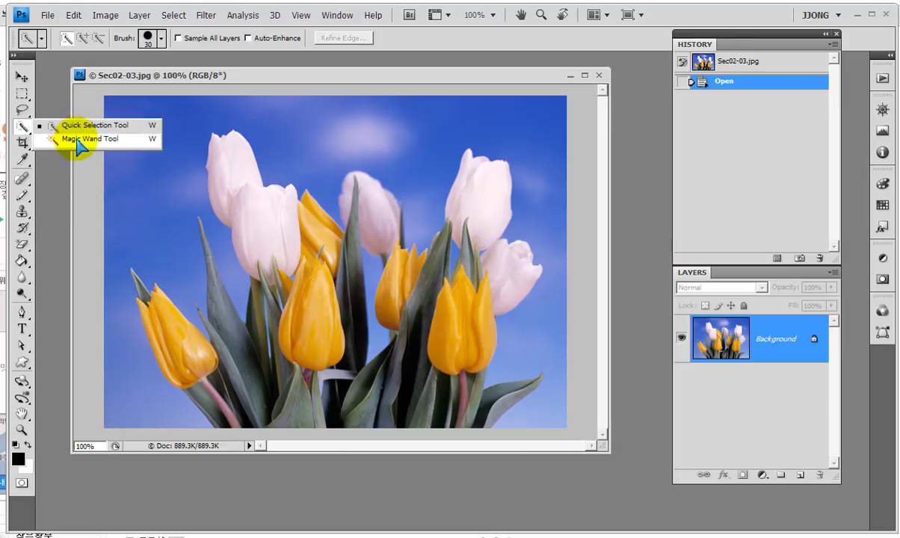
# Select the two upper-left white tulips with the Magic Wand at Tolerance 32, Contiguous.
pyautogui.click(79, 142)
pyautogui.click(229, 172)
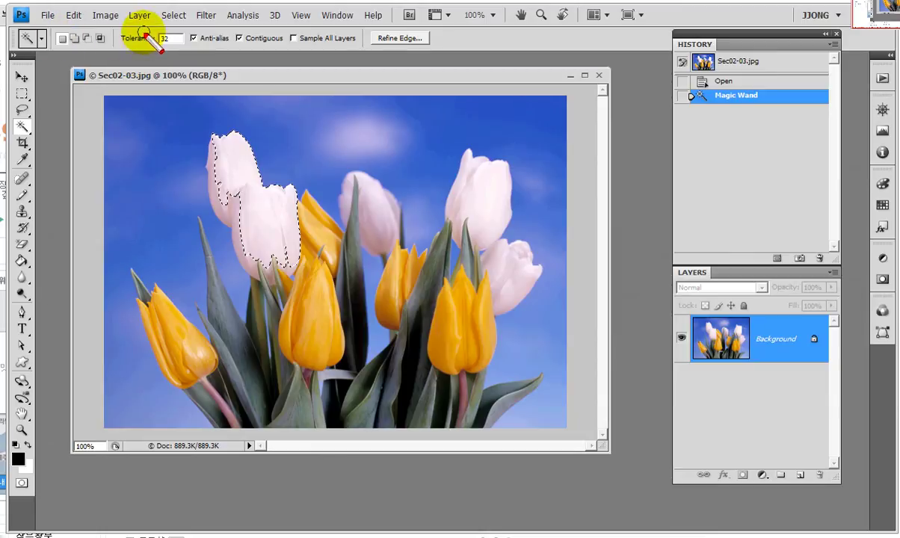
pyautogui.moveTo(144, 28); pyautogui.dragTo(250, 64)
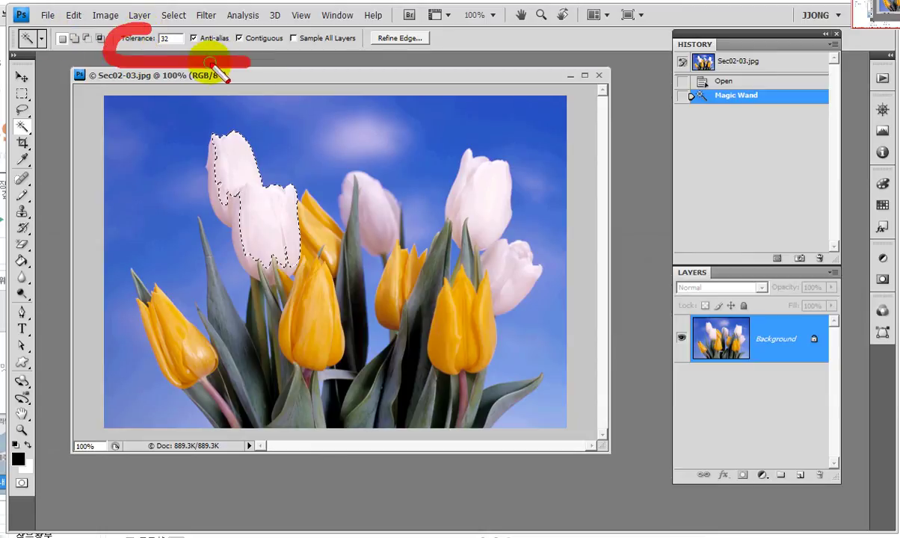
pyautogui.moveTo(161, 54); pyautogui.dragTo(180, 61)
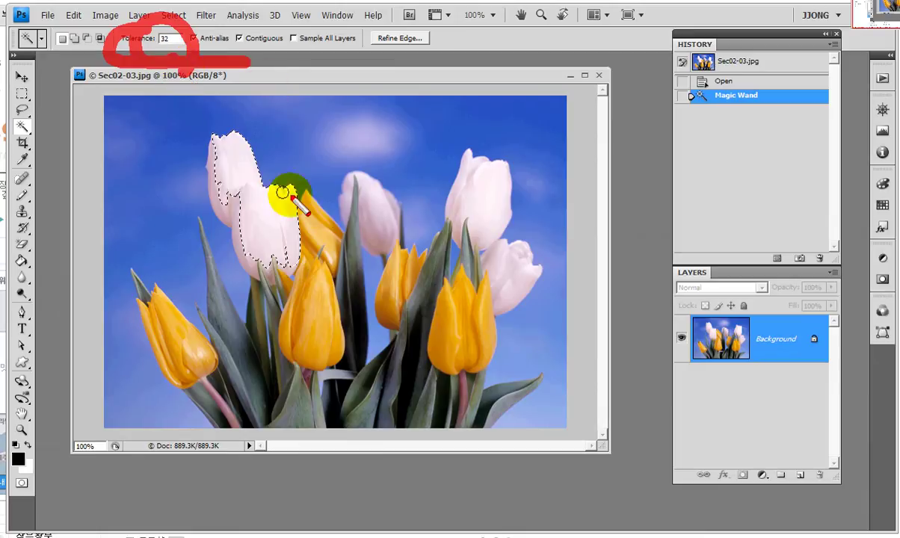
# Drag around the tulips in the photo, then cancel with Escape.
pyautogui.moveTo(225, 209)
pyautogui.mouseDown()
pyautogui.moveTo(258, 161)
pyautogui.moveTo(291, 193)
pyautogui.moveTo(270, 266)
pyautogui.moveTo(254, 223)
pyautogui.mouseUp()
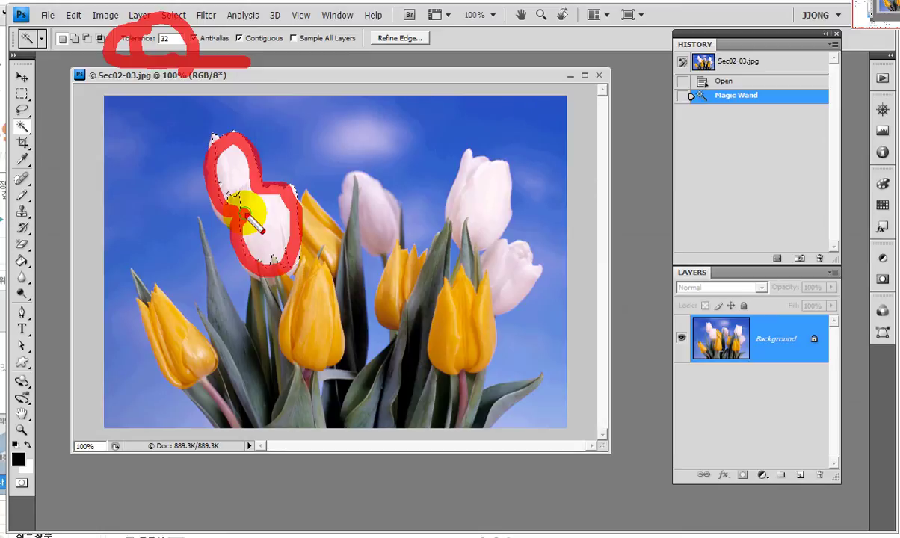
pyautogui.moveTo(364, 193); pyautogui.dragTo(384, 218)
pyautogui.moveTo(476, 169); pyautogui.dragTo(488, 227)
pyautogui.moveTo(499, 271); pyautogui.dragTo(501, 282)
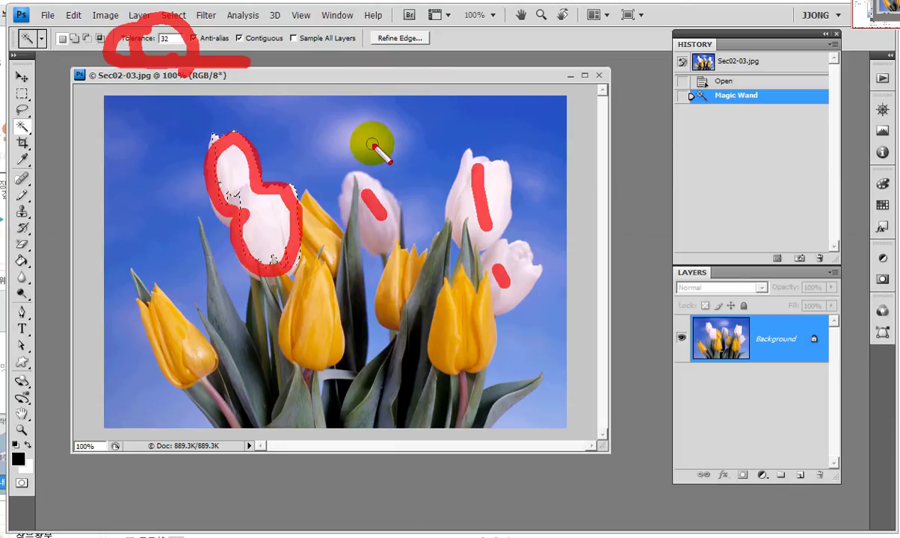
pyautogui.moveTo(376, 157); pyautogui.dragTo(381, 154)
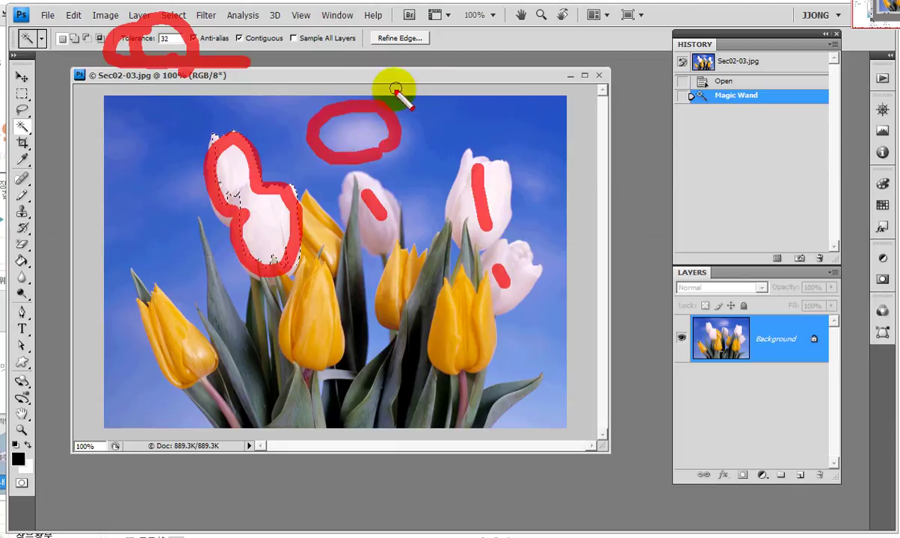
pyautogui.moveTo(396, 89); pyautogui.dragTo(333, 144)
pyautogui.moveTo(325, 98); pyautogui.dragTo(384, 124)
pyautogui.moveTo(333, 103); pyautogui.dragTo(332, 143)
pyautogui.press('Escape')
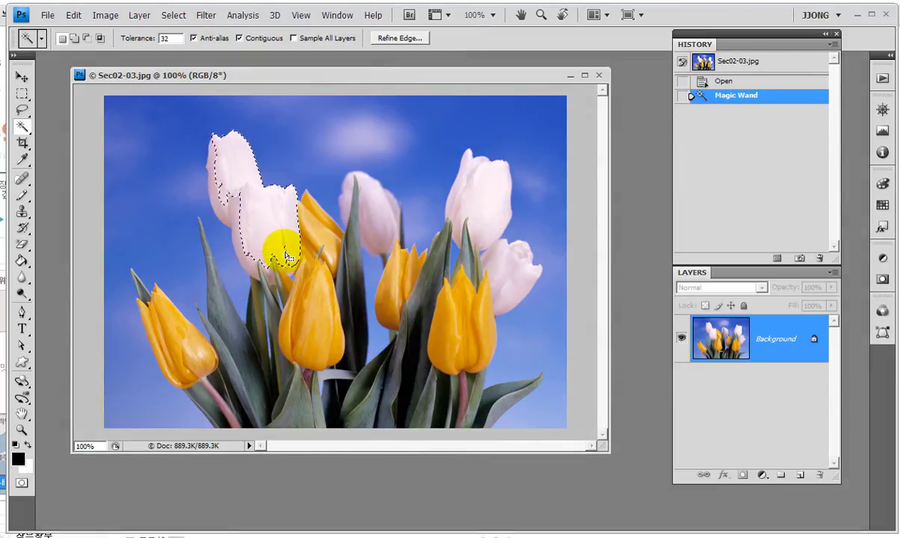
# Add the middle, upper-right and lower-right white tulips to the selection, then deselect all.
pyautogui.keyDown('shift'); pyautogui.click(378, 217); pyautogui.keyUp('shift')
pyautogui.keyDown('shift'); pyautogui.click(458, 187); pyautogui.keyUp('shift')
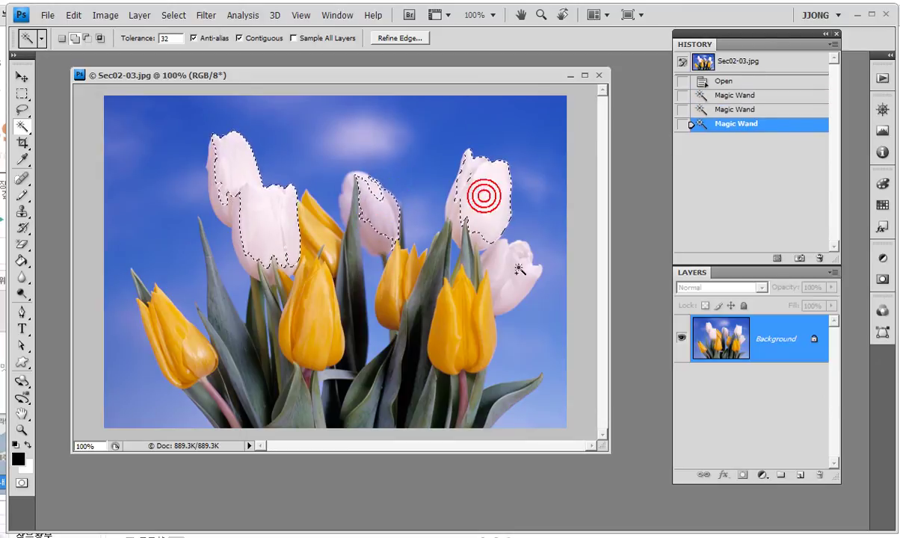
pyautogui.keyDown('shift'); pyautogui.click(513, 270); pyautogui.keyUp('shift')
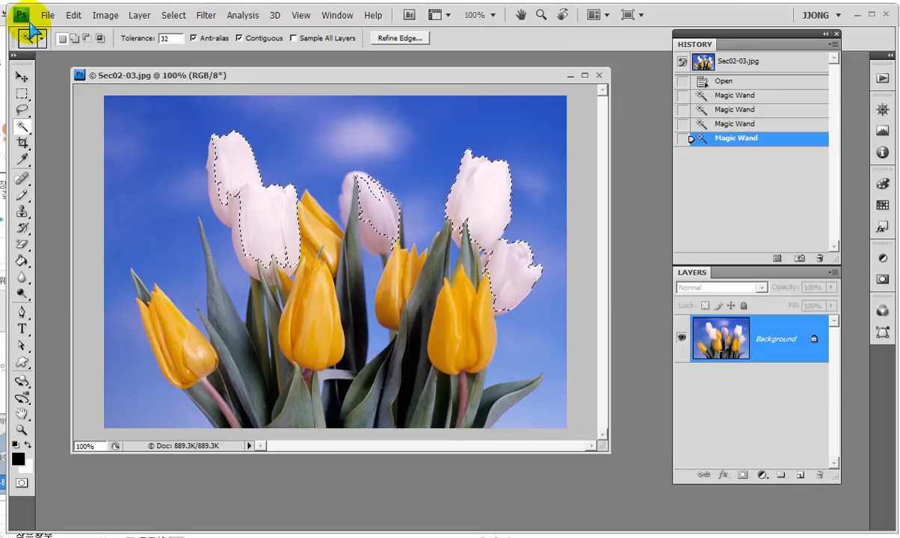
pyautogui.click(391, 82)
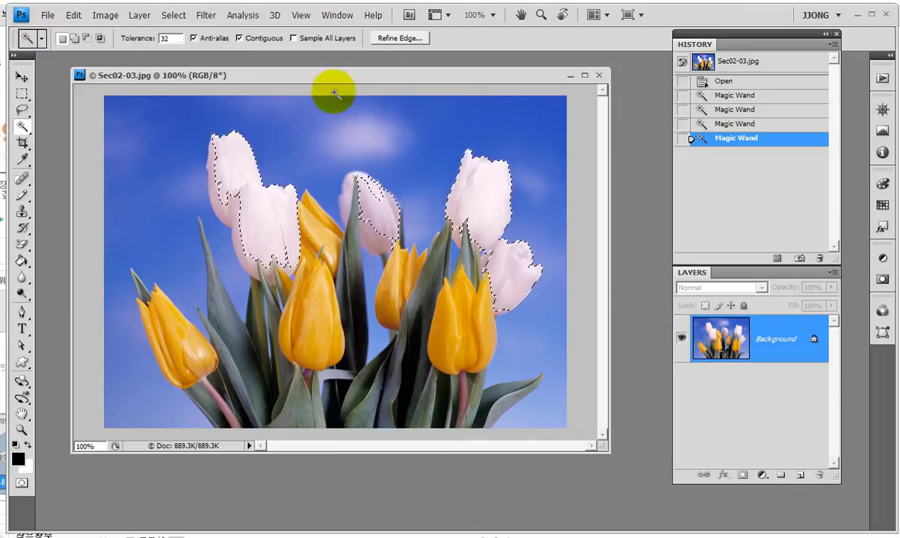
pyautogui.hotkey('ctrl', 'd')
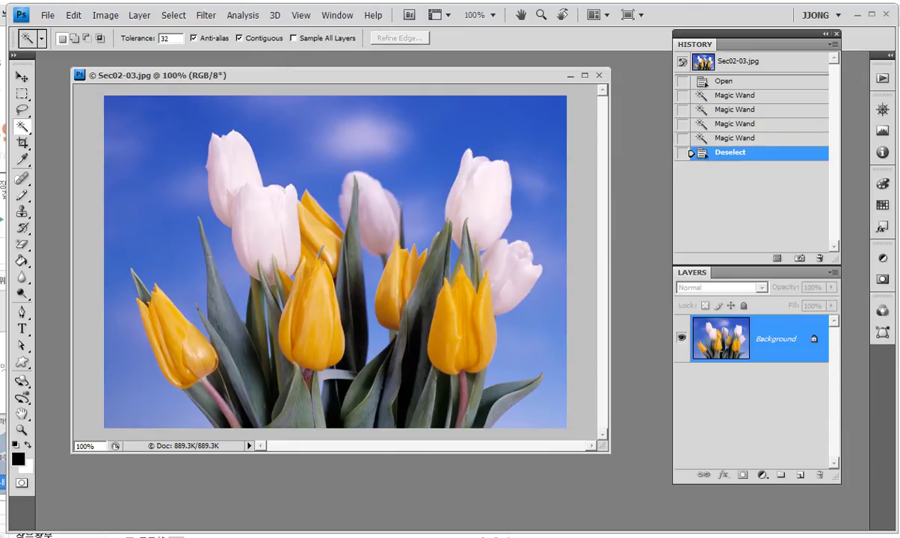
# Reselect the upper-left tulips and add the middle, tall right and lower-right white tulips.
pyautogui.click(245, 171)
pyautogui.keyDown('shift'); pyautogui.click(381, 213); pyautogui.keyUp('shift')
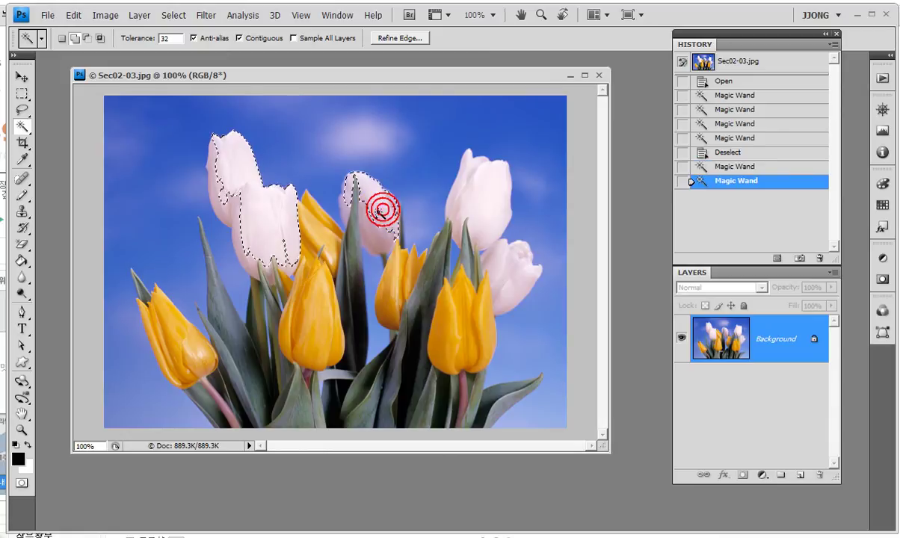
pyautogui.keyDown('shift'); pyautogui.click(449, 193); pyautogui.keyUp('shift')
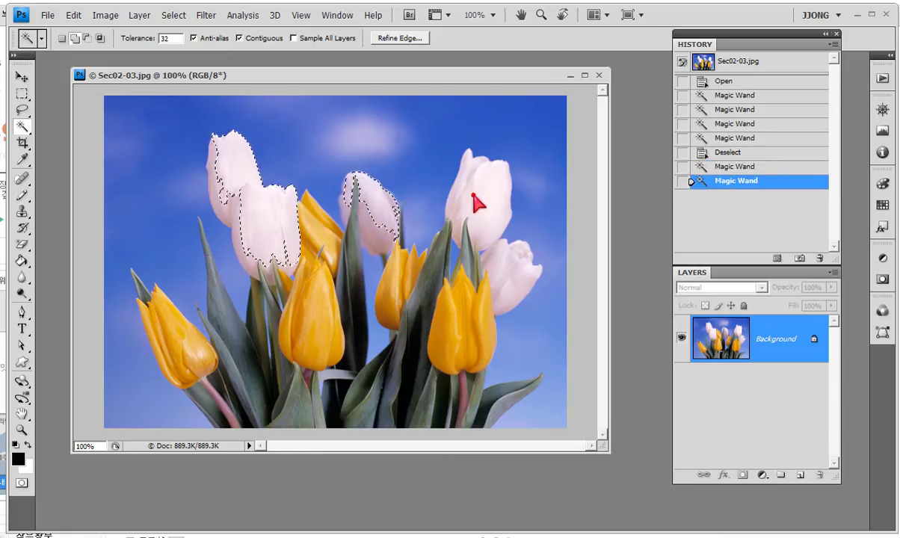
pyautogui.keyDown('shift'); pyautogui.click(511, 267); pyautogui.keyUp('shift')
pyautogui.click(462, 260)
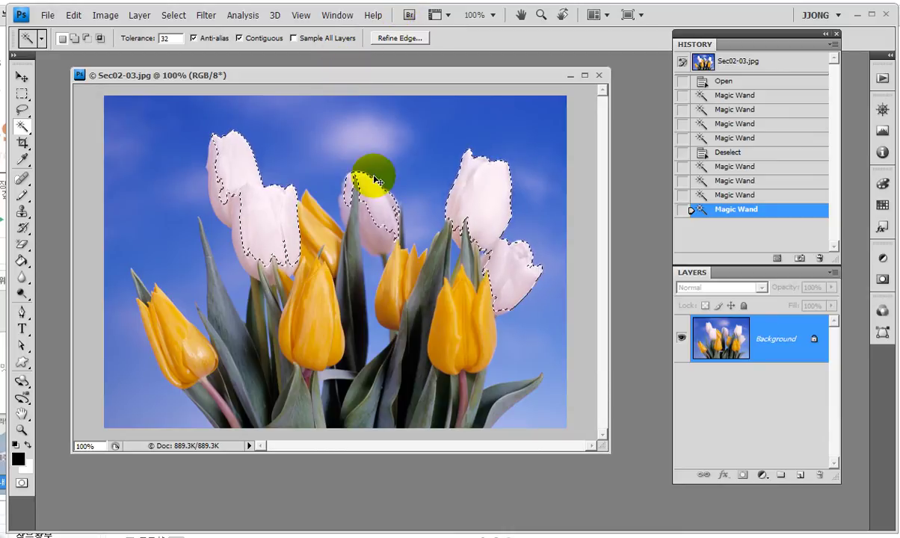
# Clear the selection and reselect only the two upper-left white tulips.
pyautogui.moveTo(336, 140); pyautogui.dragTo(415, 135)
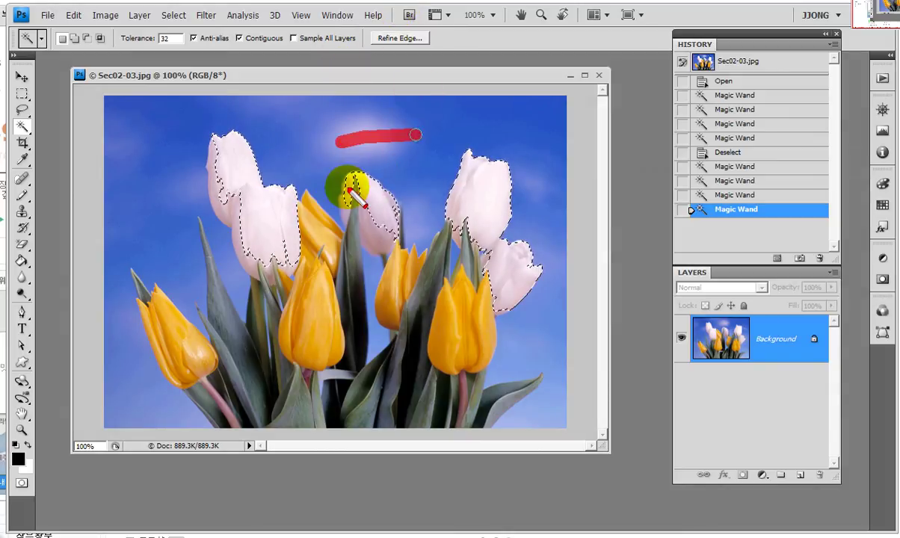
pyautogui.hotkey('ctrl', 'd')
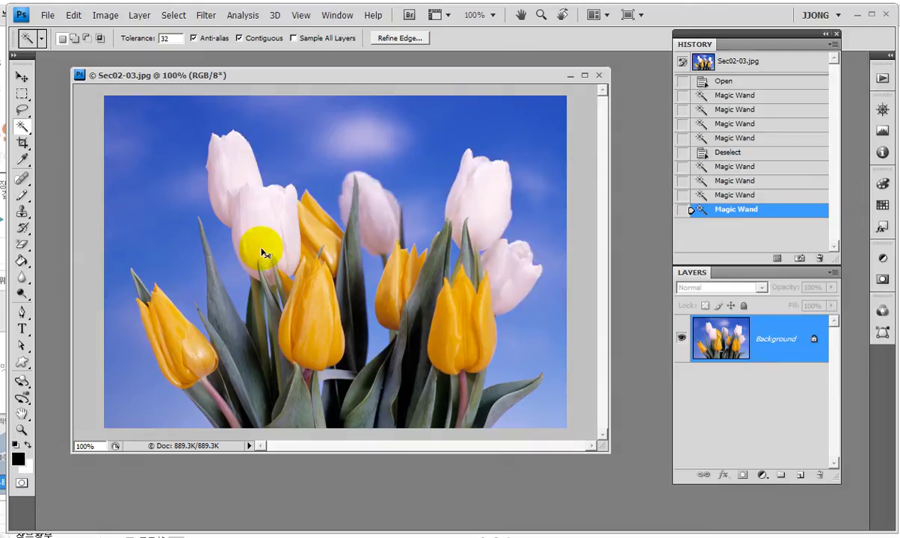
pyautogui.moveTo(255, 178); pyautogui.dragTo(225, 221)
pyautogui.moveTo(307, 209); pyautogui.dragTo(216, 151)
pyautogui.moveTo(195, 196)
pyautogui.mouseDown()
pyautogui.moveTo(287, 155)
pyautogui.moveTo(365, 350)
pyautogui.mouseUp()
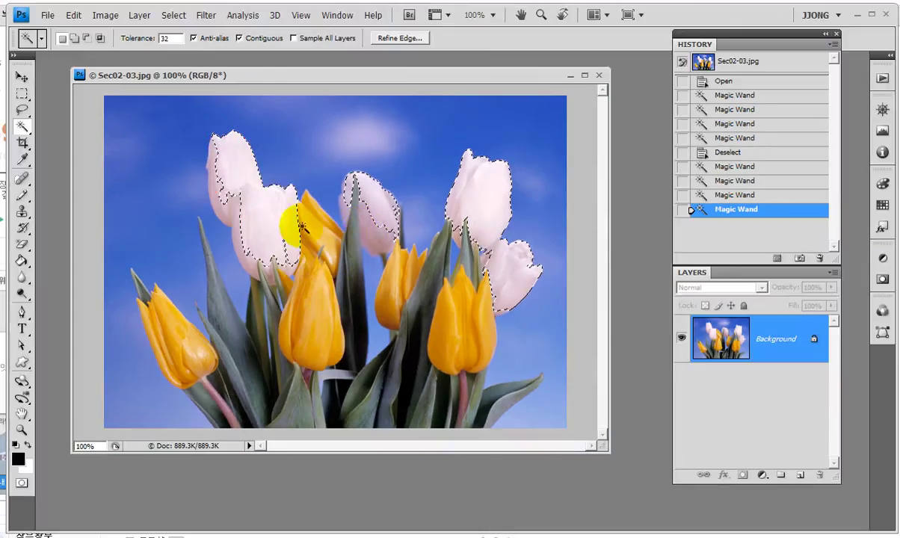
pyautogui.click(255, 188)
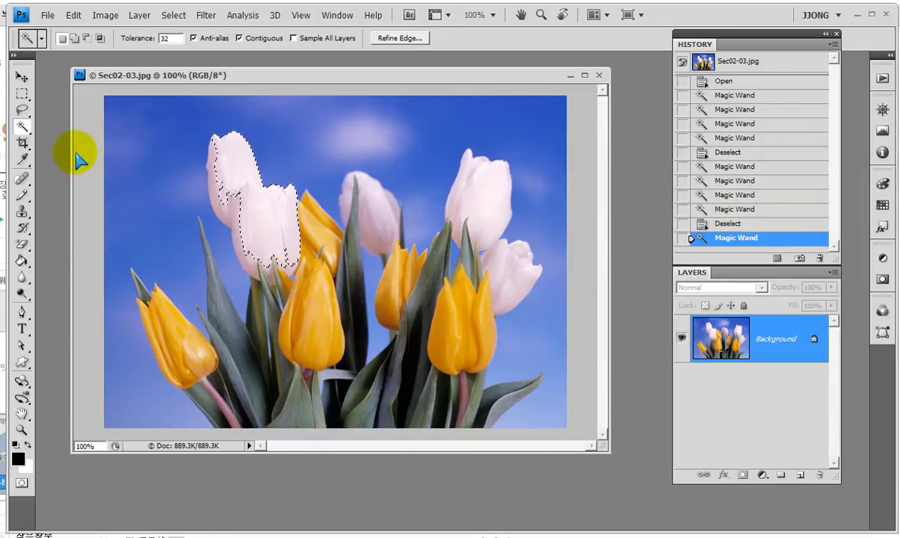
pyautogui.click(254, 220)
pyautogui.click(237, 155)
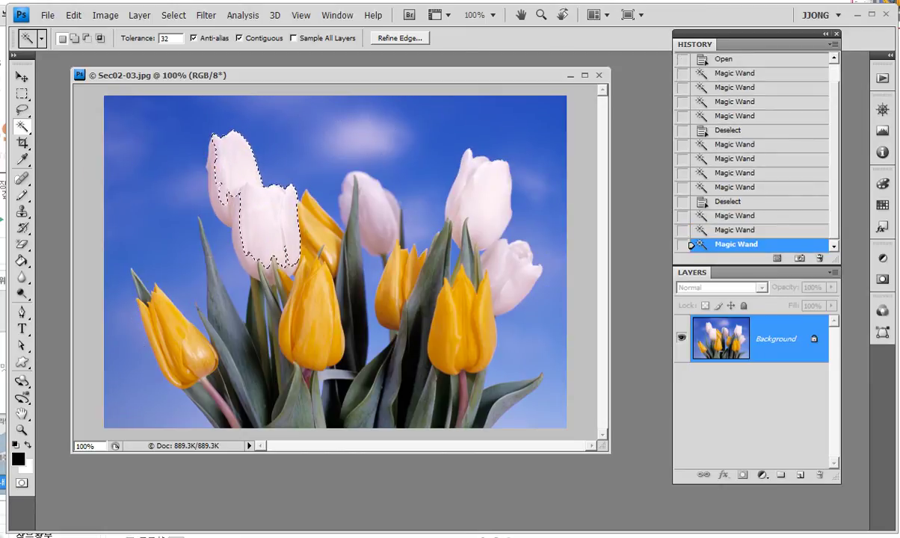
pyautogui.hotkey('ctrl', 'alt', 'z')
pyautogui.hotkey('ctrl', 'alt', 'z')
pyautogui.moveTo(263, 148)
pyautogui.mouseDown()
pyautogui.moveTo(246, 186)
pyautogui.moveTo(270, 150)
pyautogui.mouseUp()
pyautogui.moveTo(206, 150); pyautogui.dragTo(258, 161)
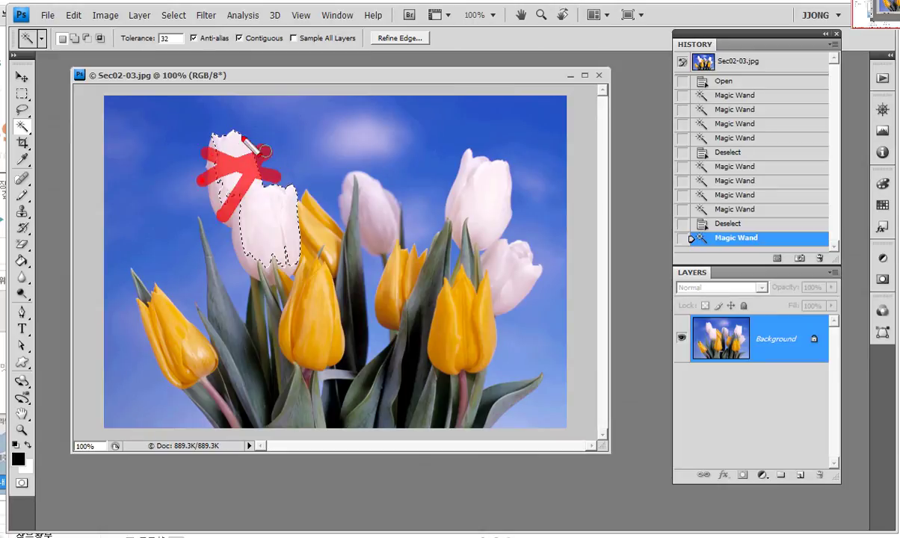
pyautogui.moveTo(221, 122); pyautogui.dragTo(326, 266)
pyautogui.moveTo(232, 270)
pyautogui.mouseDown()
pyautogui.moveTo(262, 262)
pyautogui.moveTo(308, 283)
pyautogui.mouseUp()
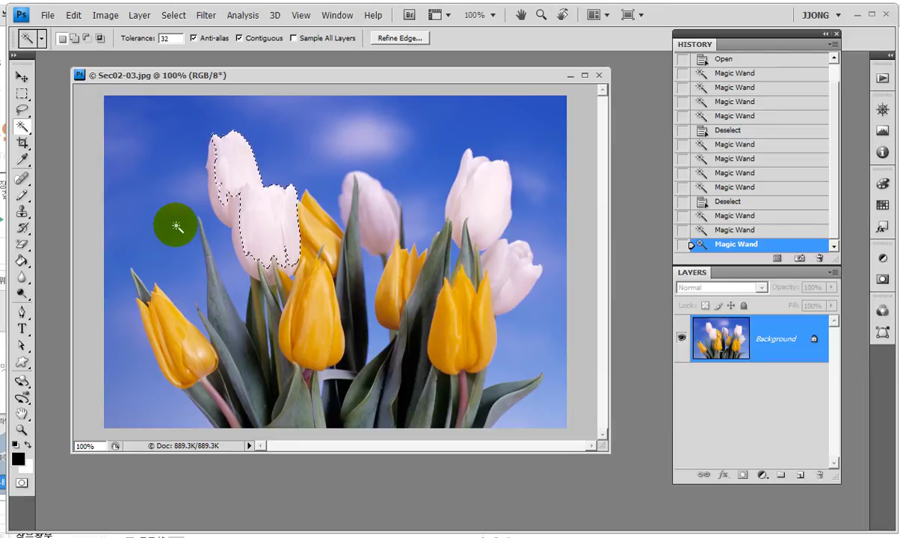
pyautogui.keyDown('shift'); pyautogui.click(216, 237); pyautogui.keyUp('shift')
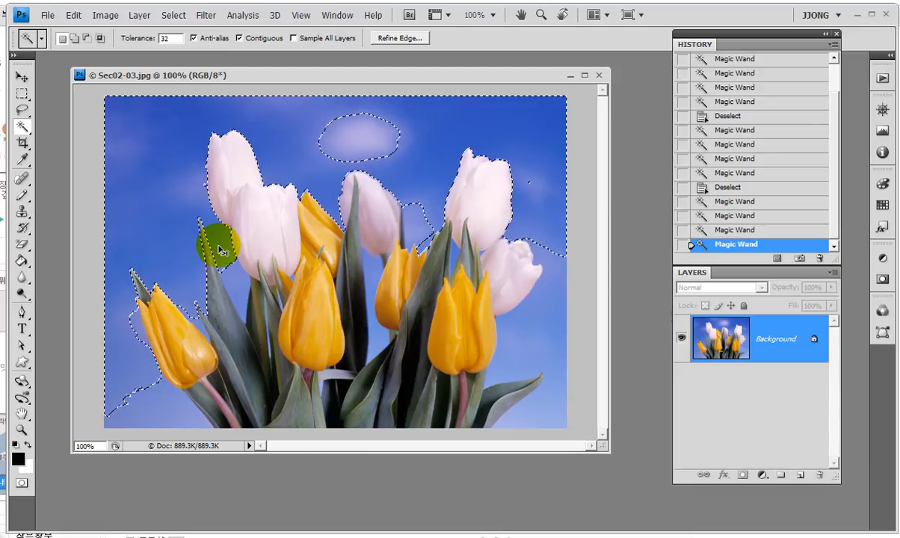
pyautogui.hotkey('ctrl', 'z')
pyautogui.press('z')
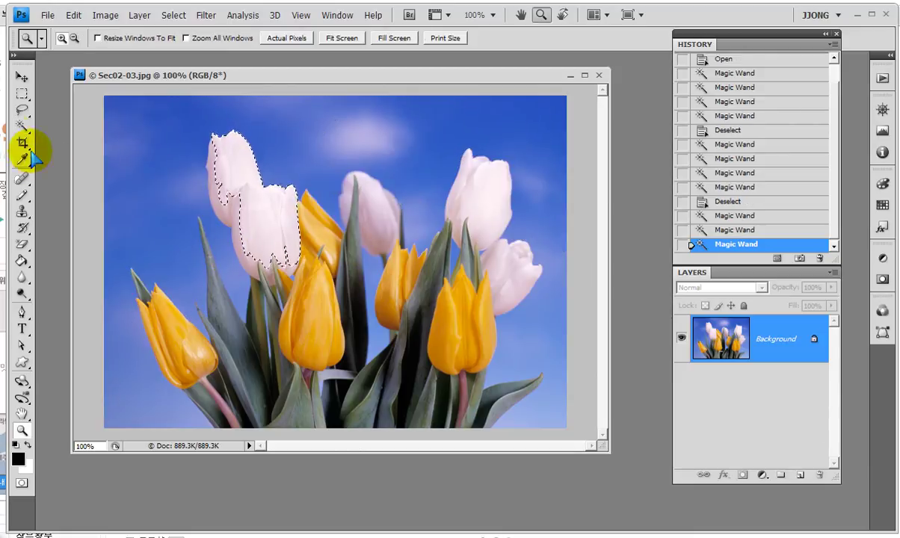
# With the Magic Wand in add mode, add the middle white tulip to the selection.
pyautogui.click(22, 126)
pyautogui.keyDown('shift'); pyautogui.click(254, 247); pyautogui.keyUp('shift')
pyautogui.keyDown('shift'); pyautogui.click(350, 201); pyautogui.keyUp('shift')
pyautogui.keyDown('shift'); pyautogui.click(347, 204); pyautogui.keyUp('shift')
pyautogui.keyDown('shift'); pyautogui.click(374, 197); pyautogui.keyUp('shift')
pyautogui.keyDown('shift'); pyautogui.click(368, 233); pyautogui.keyUp('shift')
# Add the upper-right and lower-right white tulips, including their bases, to the selection.
pyautogui.keyDown('shift'); pyautogui.click(482, 185); pyautogui.keyUp('shift')
pyautogui.keyDown('shift'); pyautogui.click(466, 175); pyautogui.keyUp('shift')
pyautogui.keyDown('shift'); pyautogui.click(539, 261); pyautogui.keyUp('shift')
pyautogui.keyDown('shift'); pyautogui.click(520, 258); pyautogui.keyUp('shift')
pyautogui.keyDown('shift'); pyautogui.click(489, 247); pyautogui.keyUp('shift')
pyautogui.keyDown('shift'); pyautogui.click(457, 238); pyautogui.keyUp('shift')
# Refine the selection at the tulip base, then bring Notepad forward with all its text selected.
pyautogui.keyDown('shift'); pyautogui.click(273, 274); pyautogui.keyUp('shift')
pyautogui.keyDown('shift'); pyautogui.click(243, 267); pyautogui.keyUp('shift')
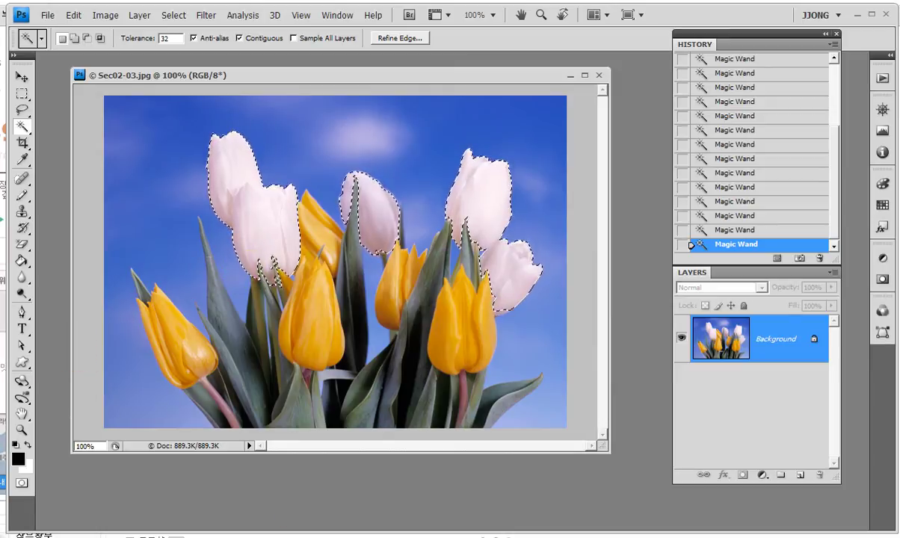
pyautogui.hotkey('alt', 'Tab')
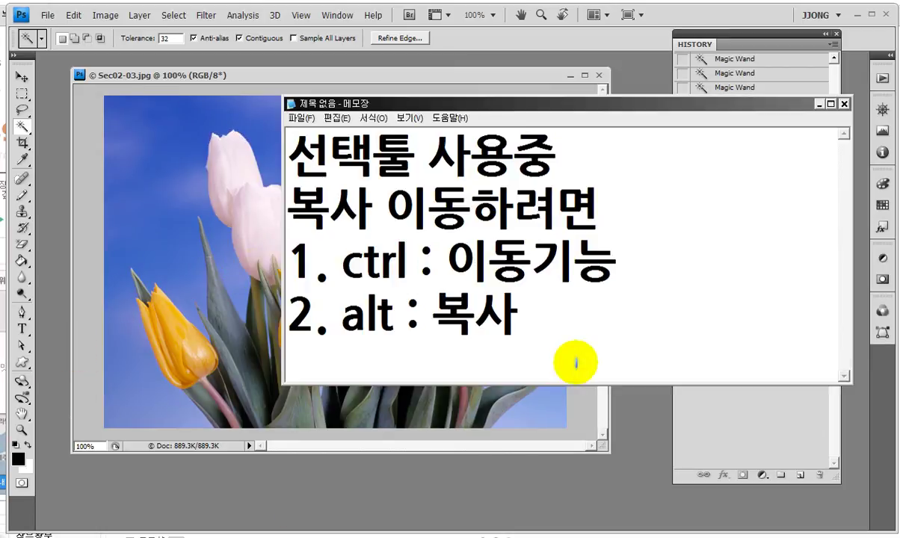
pyautogui.hotkey('ctrl', 'a')
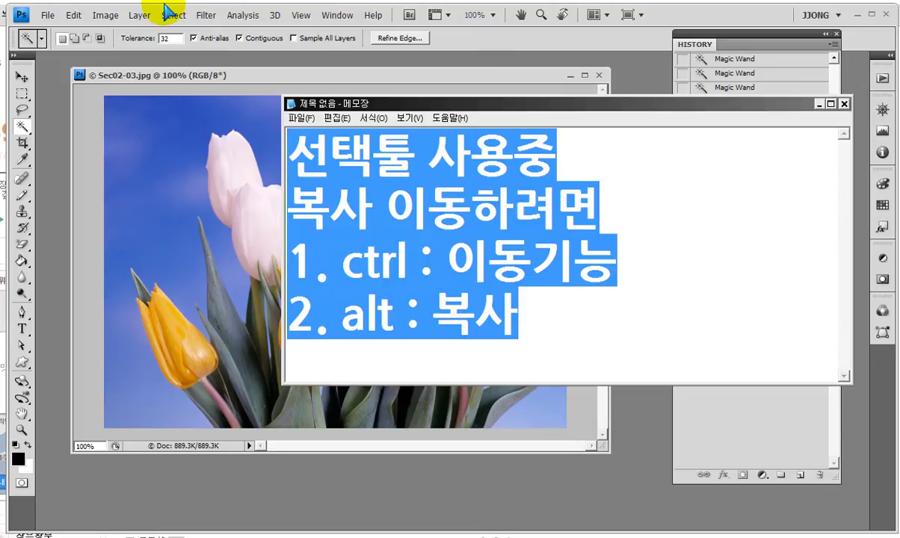
# Replace the notes with the heading '<Magic Wand Tool>' and return to Notepad.
pyautogui.write(',')
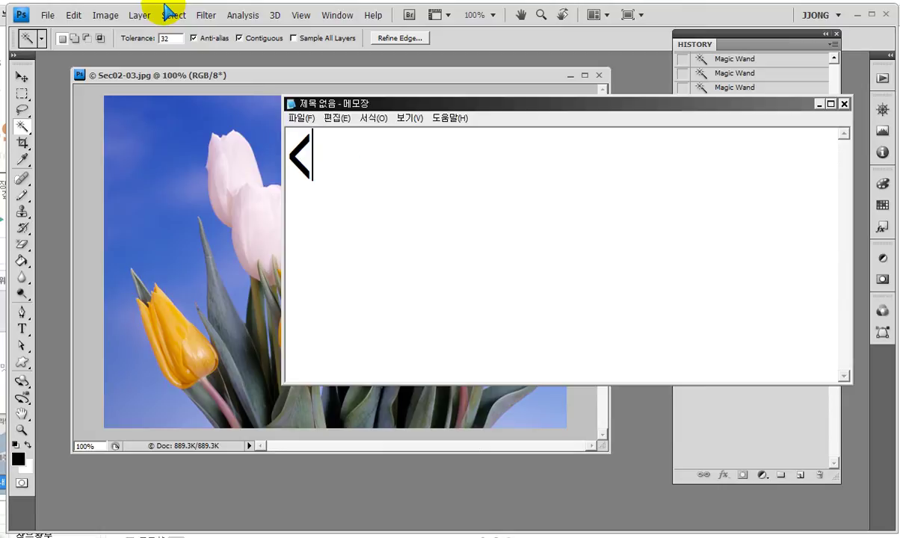
pyautogui.write('MagicWa')
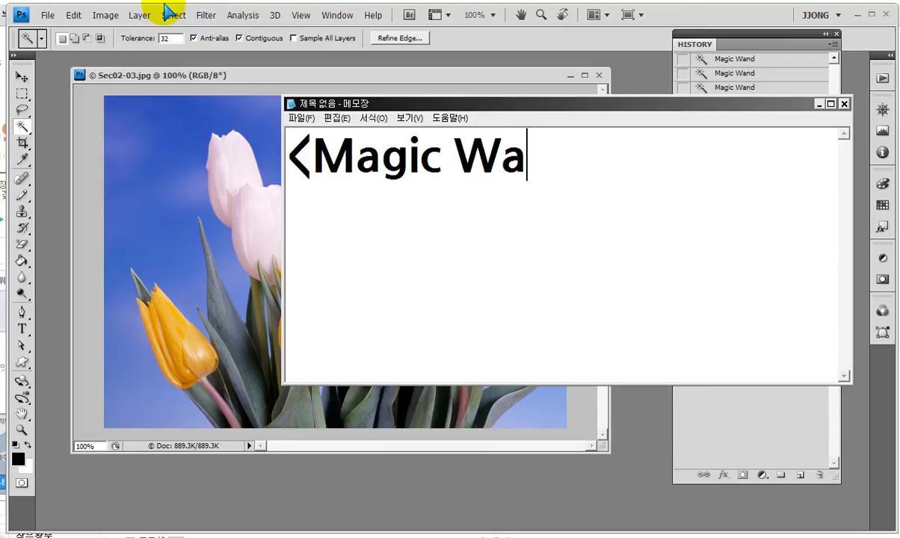
pyautogui.write('nd')
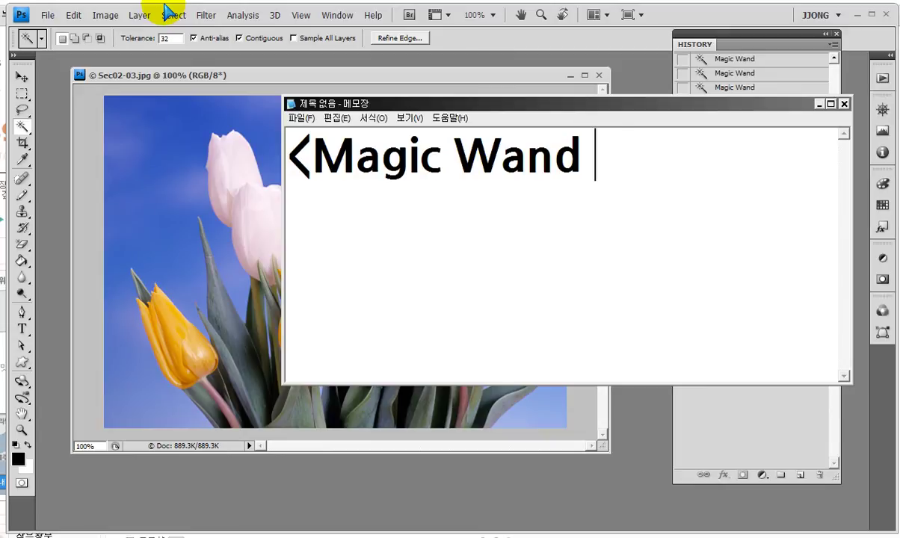
pyautogui.write('Too')
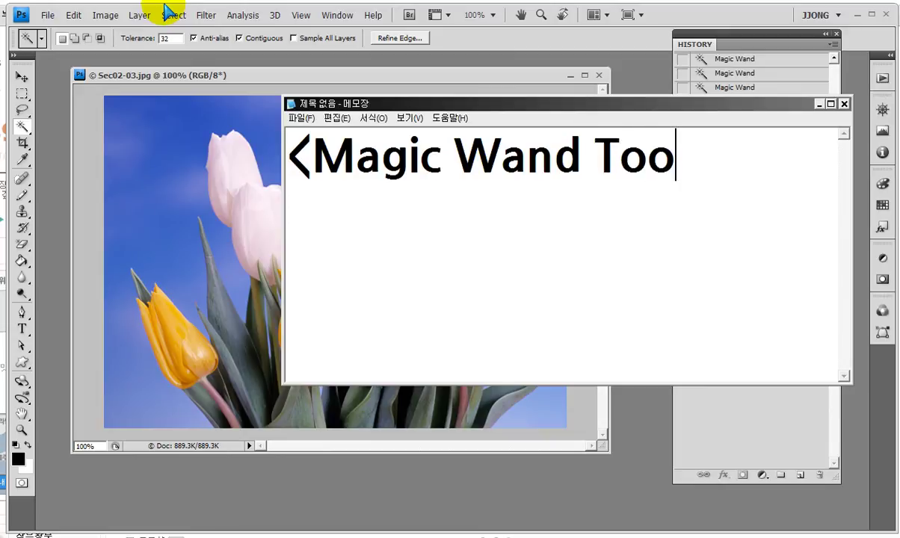
pyautogui.write('l>')
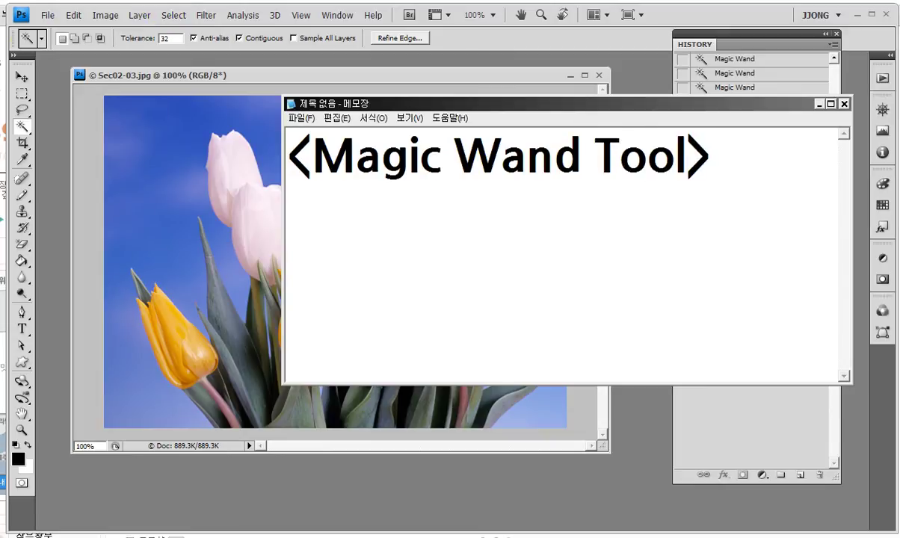
pyautogui.click(23, 128)
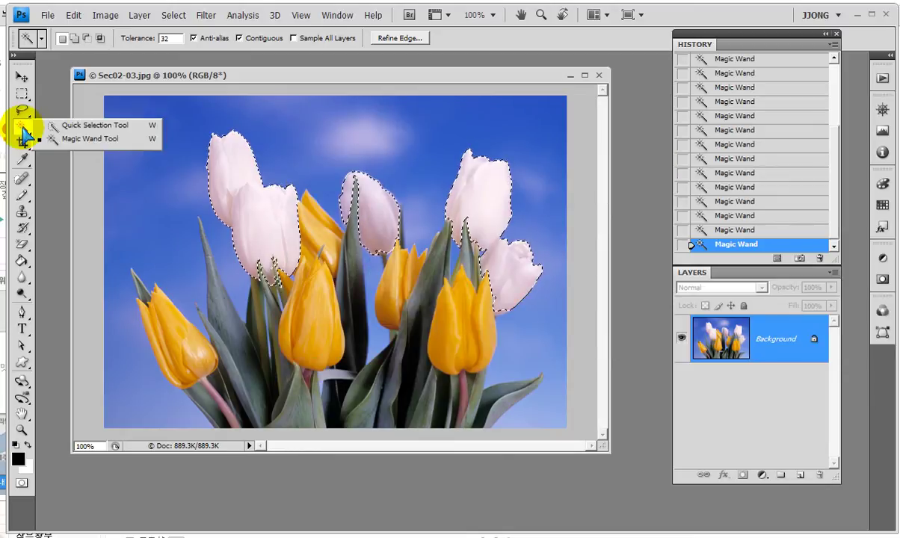
pyautogui.hotkey('alt', 'Tab')
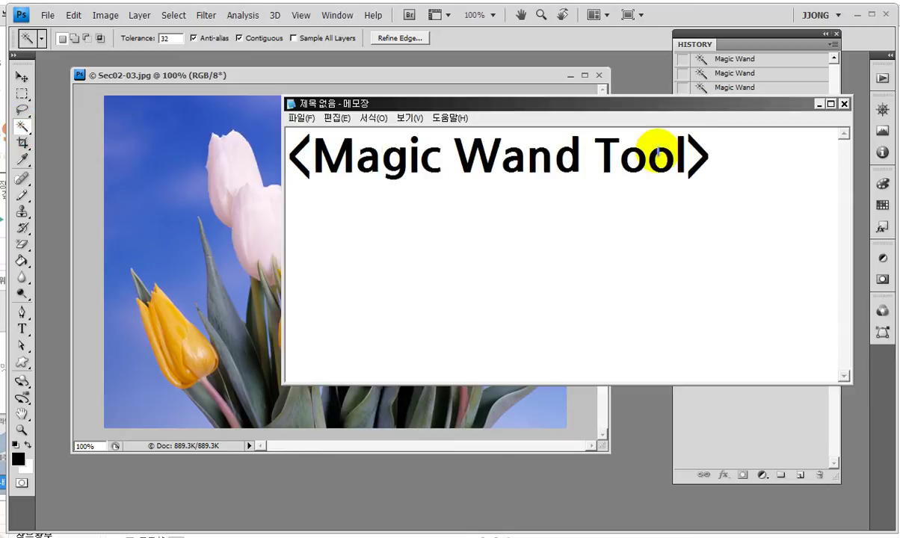
# Add the Korean lines '드래그 하지않는다.' and '클릭하여 선택한다.' below the heading.
pyautogui.click(736, 161)
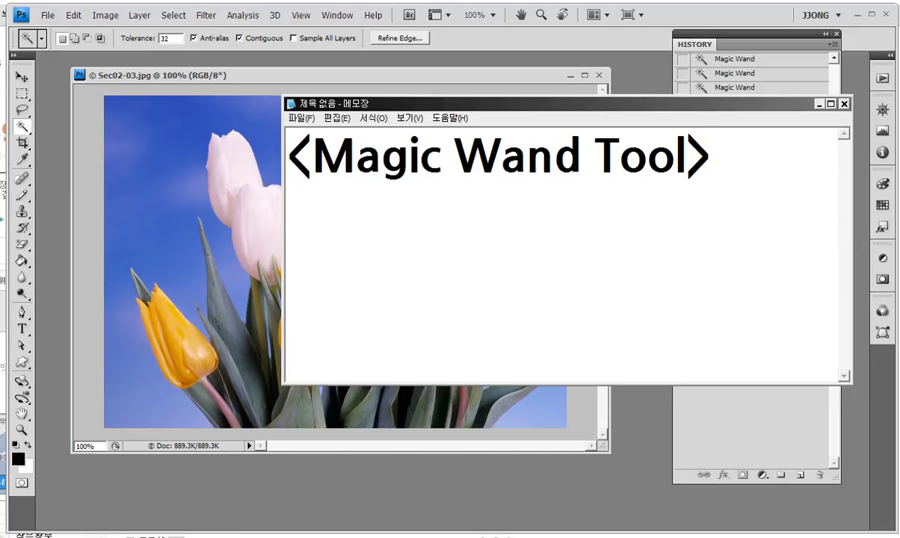
pyautogui.write('드래그')
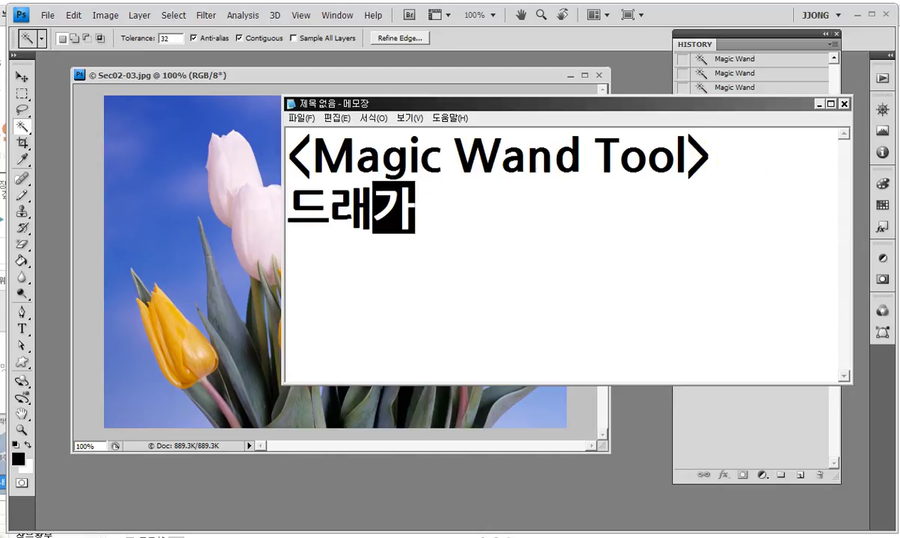
pyautogui.write(' 하지않')
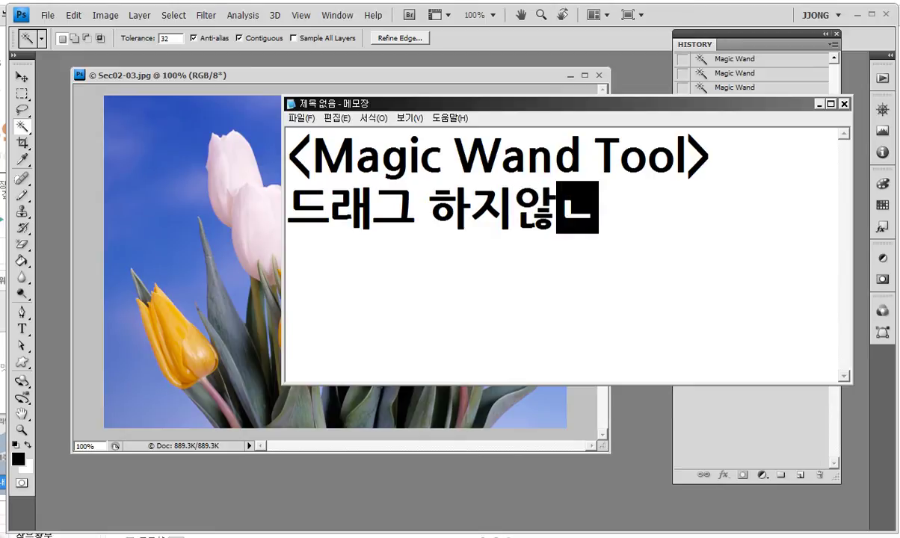
pyautogui.write('는다.')
pyautogui.press('Return')
pyautogui.write('크릭하여')
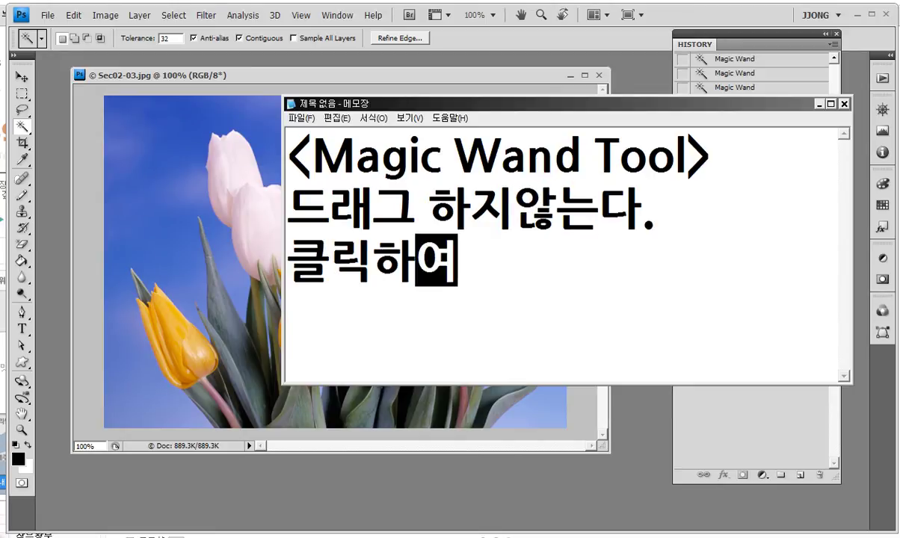
pyautogui.write(' 선ㅌ')
pyautogui.write('택한다.')
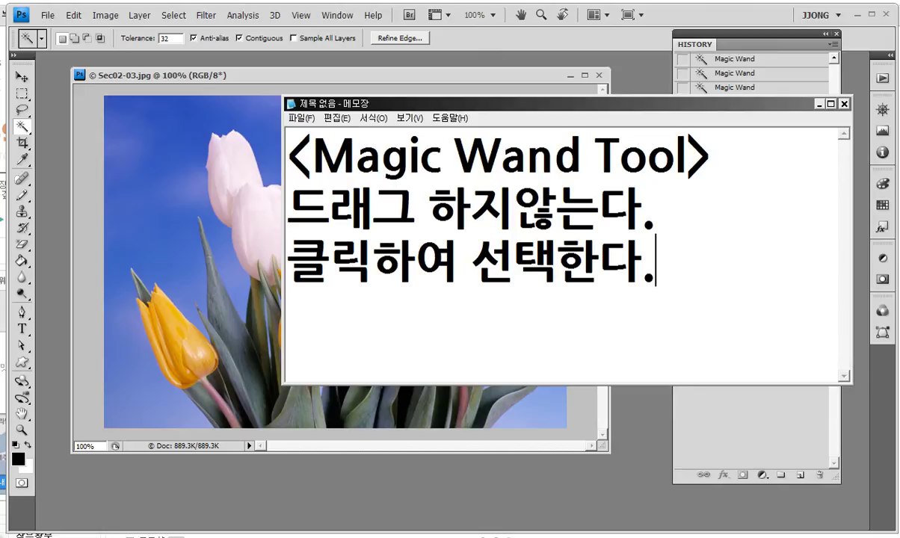
pyautogui.press('Return')
# Add the line '선택증가: shift+클릭' and make the Notepad window taller.
pyautogui.write('선택')
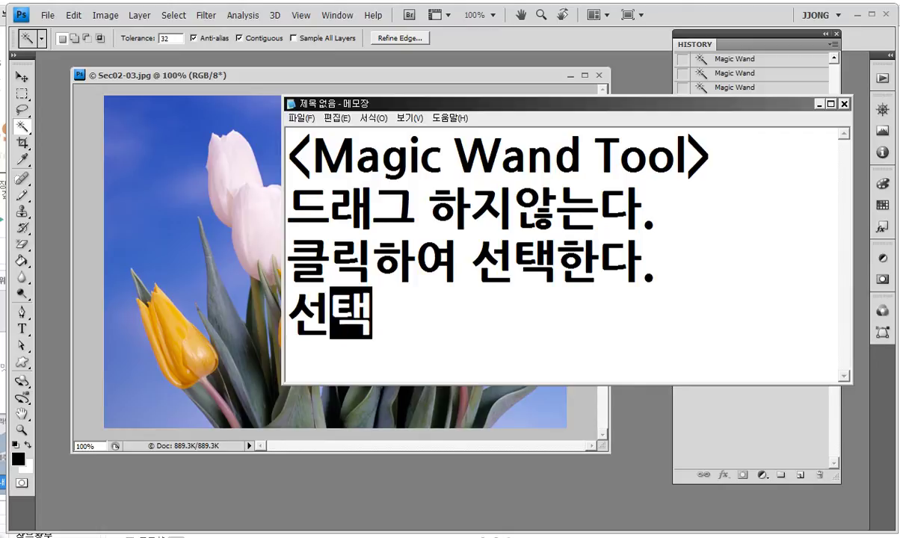
pyautogui.write('증ㅊ')
pyautogui.press('BackSpace')
pyautogui.write('가: ')
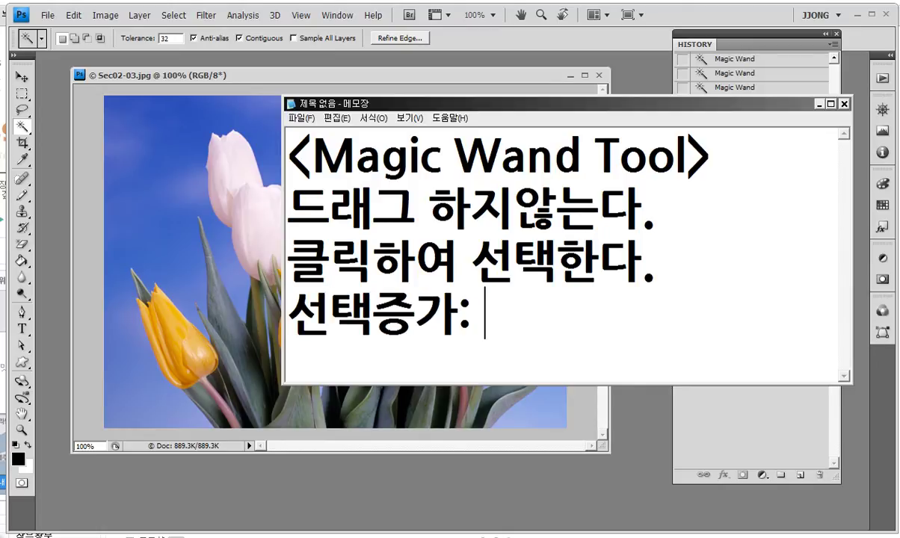
pyautogui.write('shift')
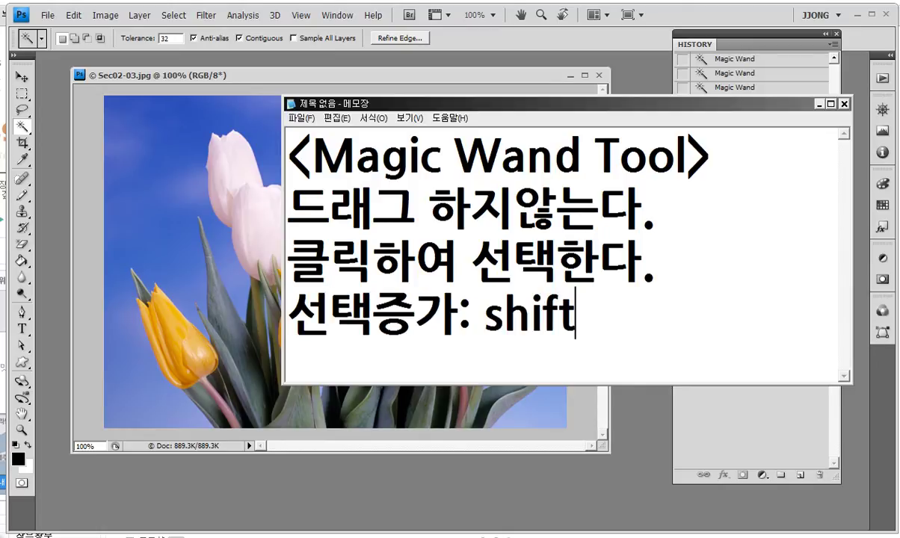
pyautogui.write('+ㅋ')
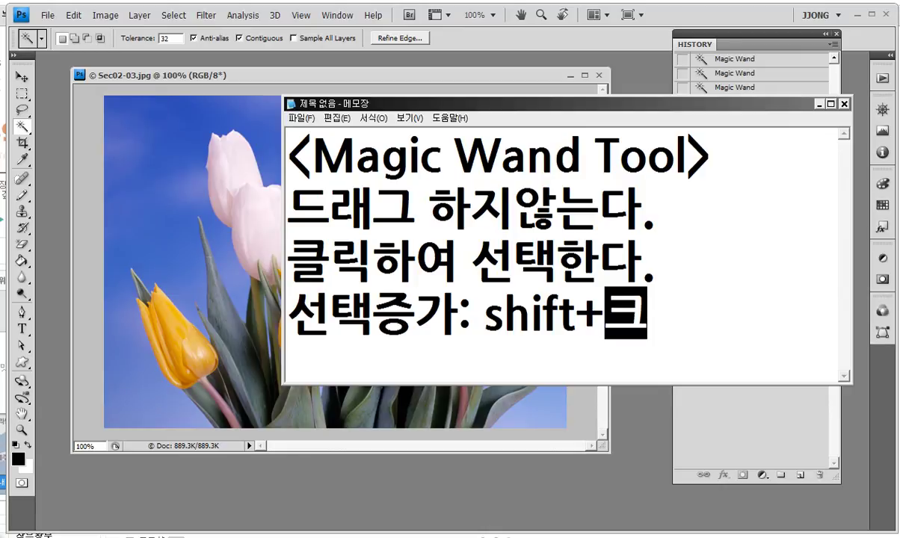
pyautogui.write('클릭')
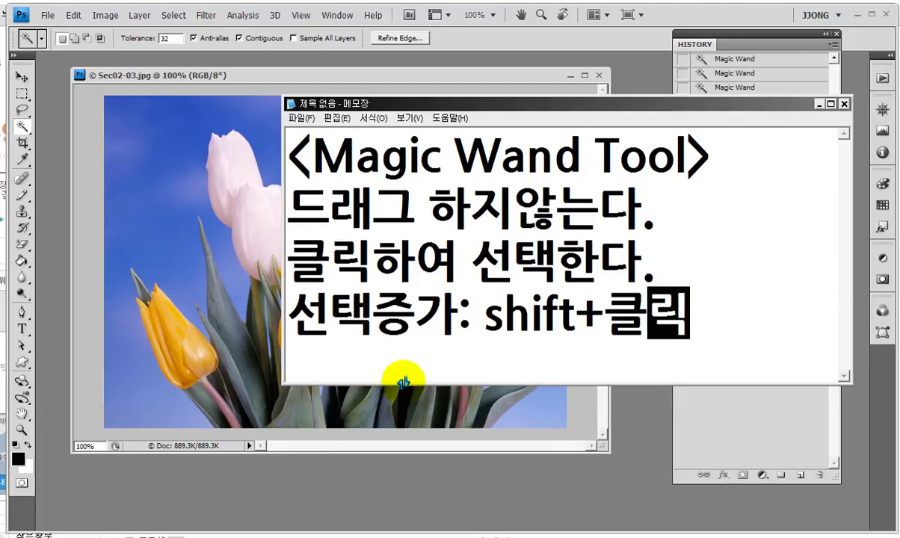
pyautogui.moveTo(404, 383); pyautogui.dragTo(401, 458)
# Add the line '선택감소: alt+클릭' on a new line, fixing typos along the way.
pyautogui.press('Return')
pyautogui.write('선')
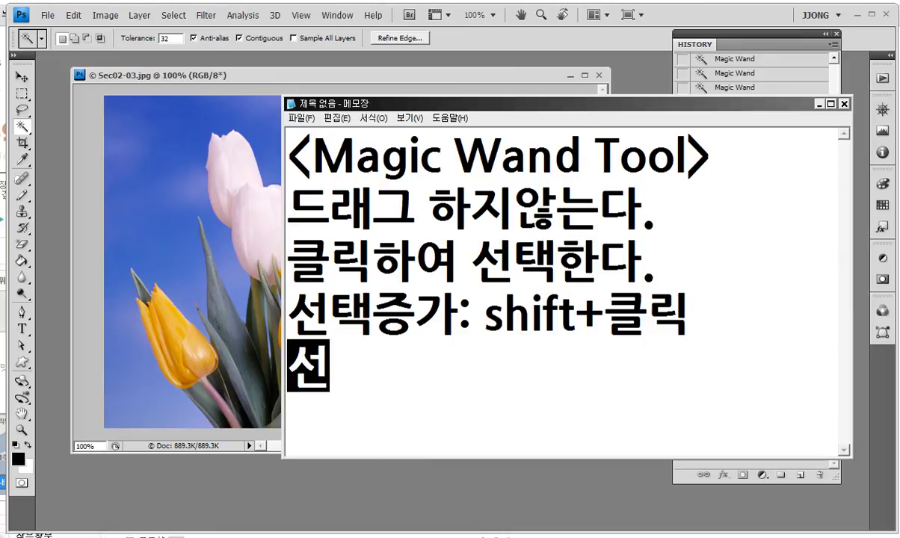
pyautogui.write('택감소: alt')
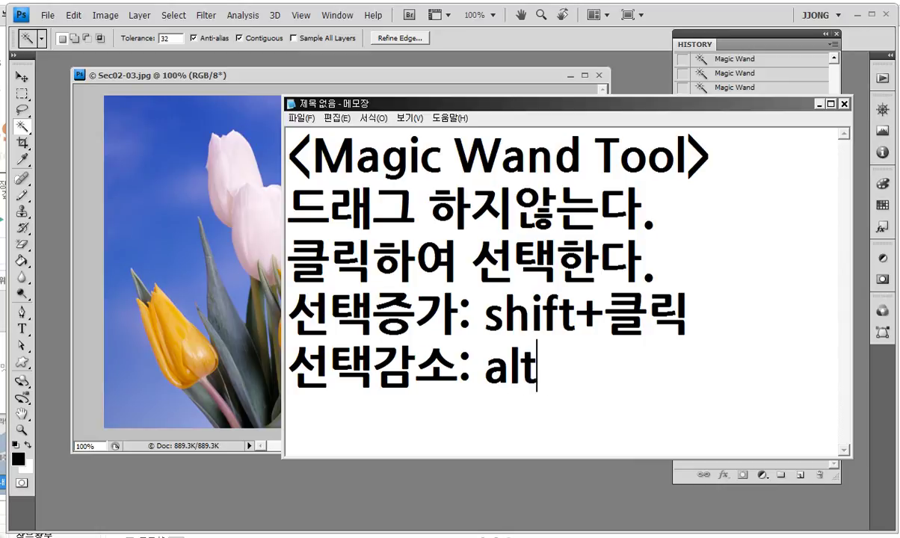
pyautogui.write('+')
pyautogui.write('zm')
pyautogui.press('BackSpace')
pyautogui.press('BackSpace')
pyautogui.write('zm')
pyautogui.press('BackSpace')
pyautogui.press('BackSpace')
pyautogui.write('클릭')
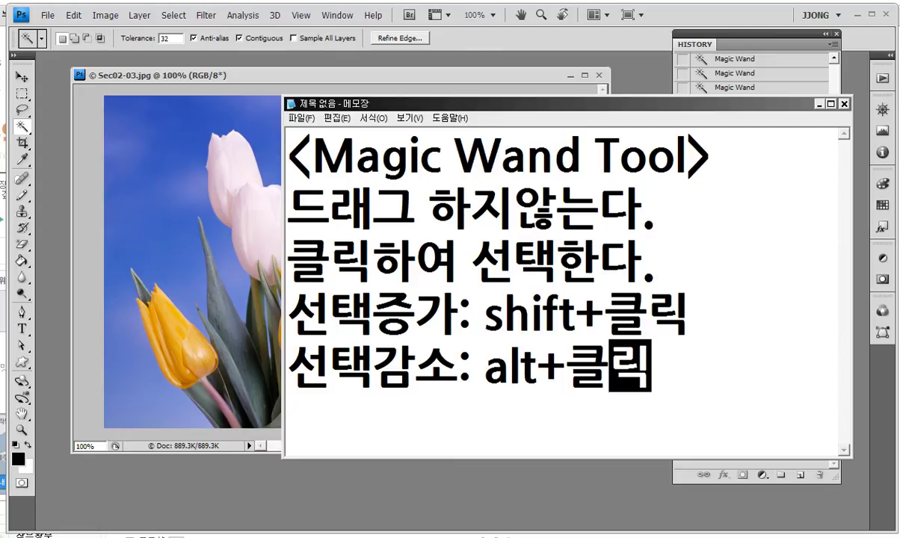
# Bring the tulip photo back in front and show the fill or adjustment layer menu.
pyautogui.click(113, 75)
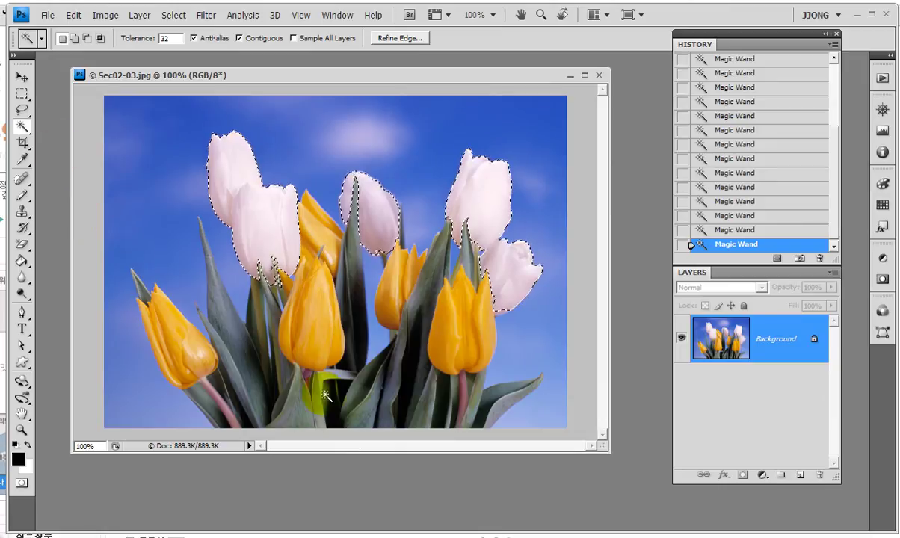
pyautogui.moveTo(720, 452)
pyautogui.mouseDown()
pyautogui.moveTo(768, 499)
pyautogui.moveTo(804, 466)
pyautogui.moveTo(653, 455)
pyautogui.mouseUp()
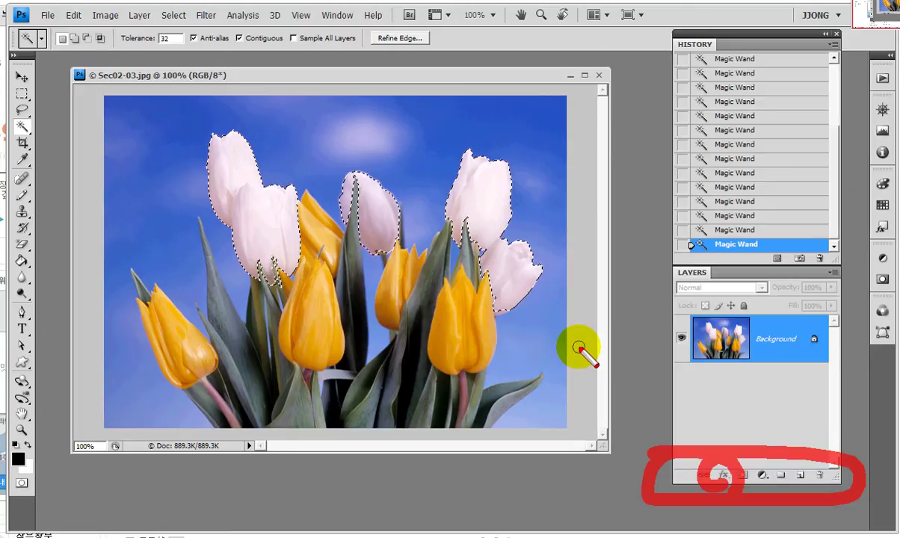
pyautogui.click(763, 475)
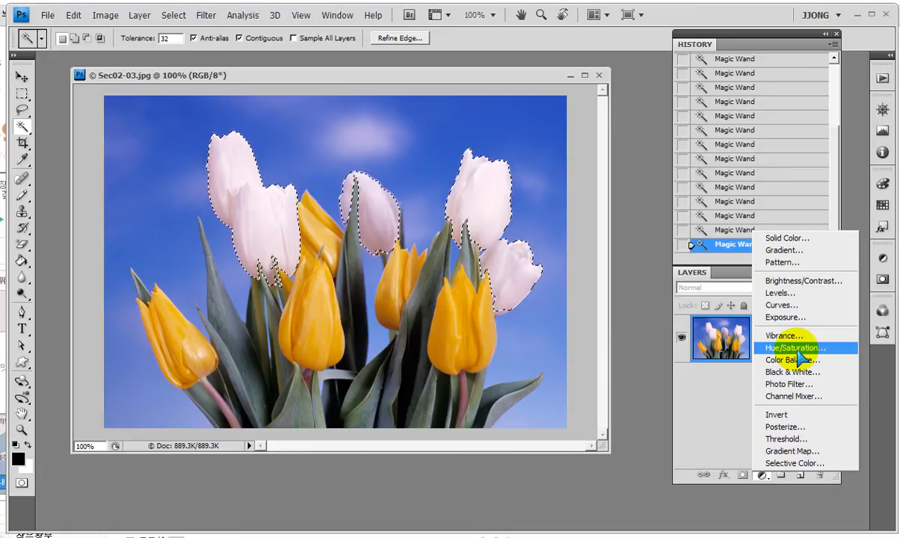
# Add a Hue/Saturation adjustment layer, collapse the side panels, and set Hue to -43.
pyautogui.click(798, 350)
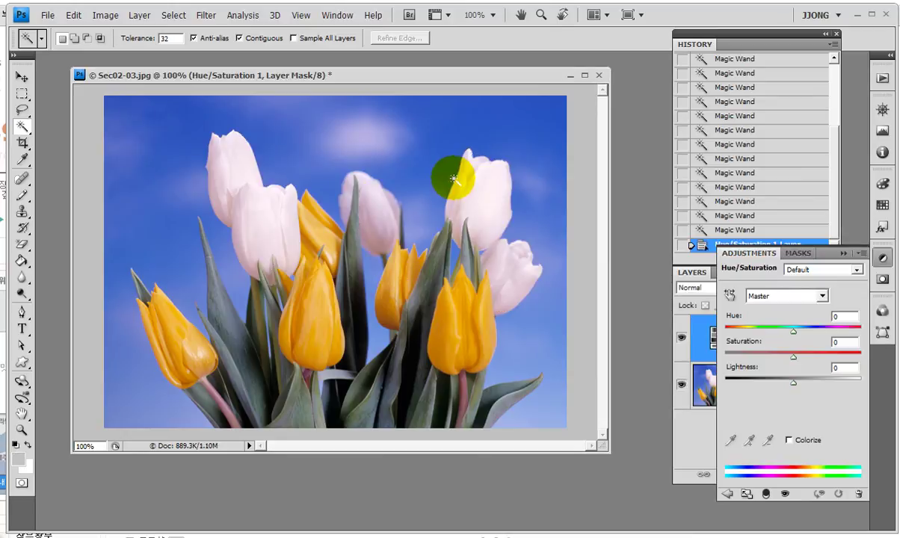
pyautogui.moveTo(772, 35)
pyautogui.mouseDown()
pyautogui.moveTo(684, 76)
pyautogui.moveTo(581, 69)
pyautogui.mouseUp()
pyautogui.moveTo(374, 75); pyautogui.dragTo(344, 73)
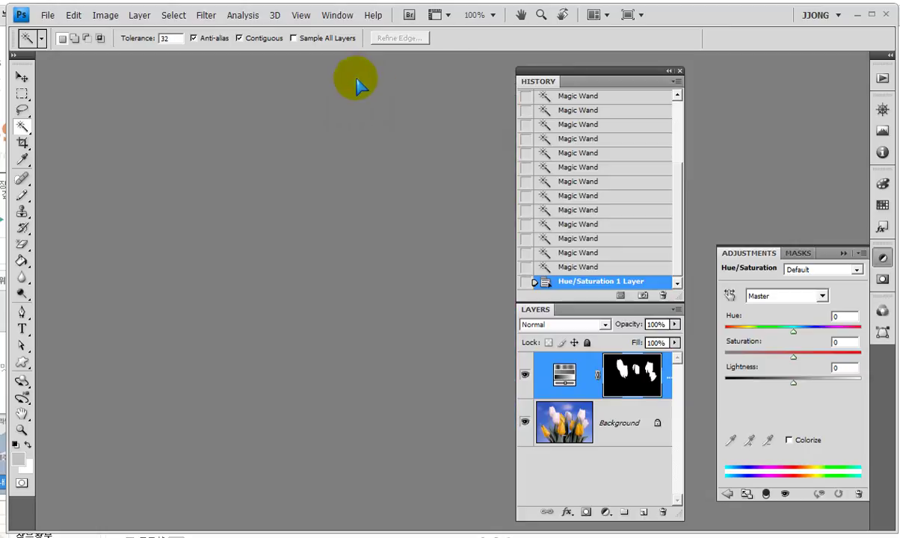
pyautogui.doubleClick(621, 75)
pyautogui.moveTo(794, 332)
pyautogui.mouseDown()
pyautogui.moveTo(708, 332)
pyautogui.moveTo(827, 332)
pyautogui.moveTo(732, 330)
pyautogui.moveTo(822, 338)
pyautogui.moveTo(884, 327)
pyautogui.moveTo(863, 339)
pyautogui.moveTo(769, 337)
pyautogui.moveTo(834, 342)
pyautogui.moveTo(883, 331)
pyautogui.moveTo(772, 342)
pyautogui.moveTo(713, 337)
pyautogui.moveTo(869, 344)
pyautogui.moveTo(742, 342)
pyautogui.moveTo(812, 342)
pyautogui.moveTo(766, 343)
pyautogui.mouseUp()
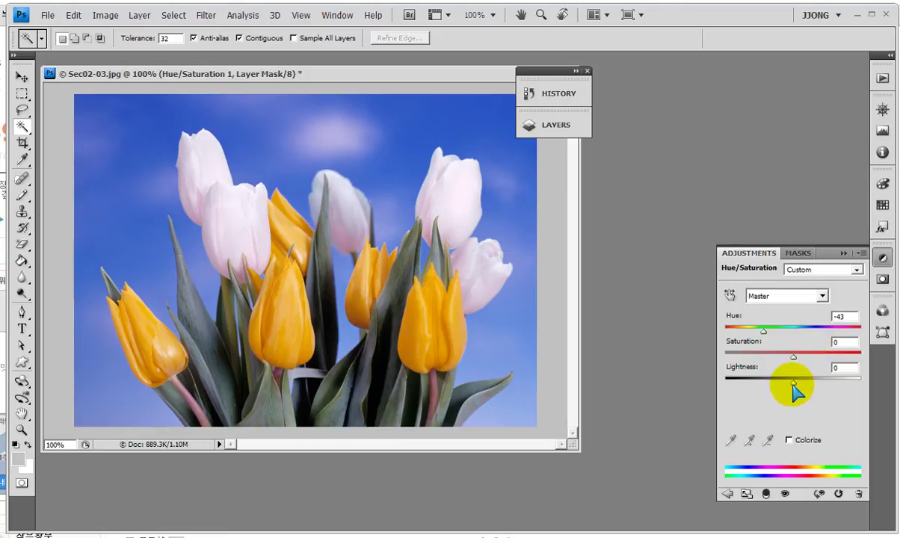
# Adjust the tulips' Hue/Saturation sliders to Hue -5, Saturation +100, Lightness -17.
pyautogui.moveTo(793, 383); pyautogui.dragTo(762, 387)
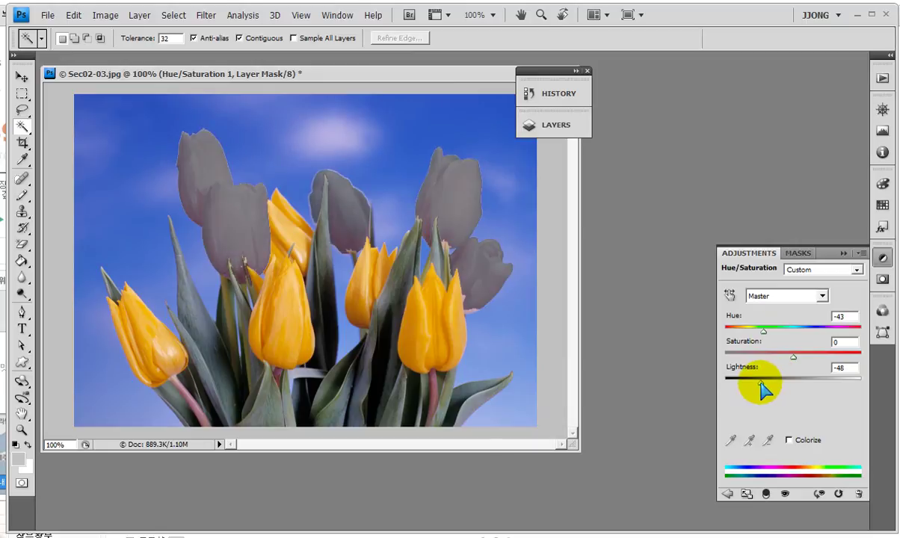
pyautogui.moveTo(764, 329)
pyautogui.mouseDown()
pyautogui.moveTo(783, 340)
pyautogui.moveTo(750, 336)
pyautogui.moveTo(803, 338)
pyautogui.moveTo(752, 330)
pyautogui.moveTo(793, 362)
pyautogui.moveTo(861, 352)
pyautogui.mouseUp()
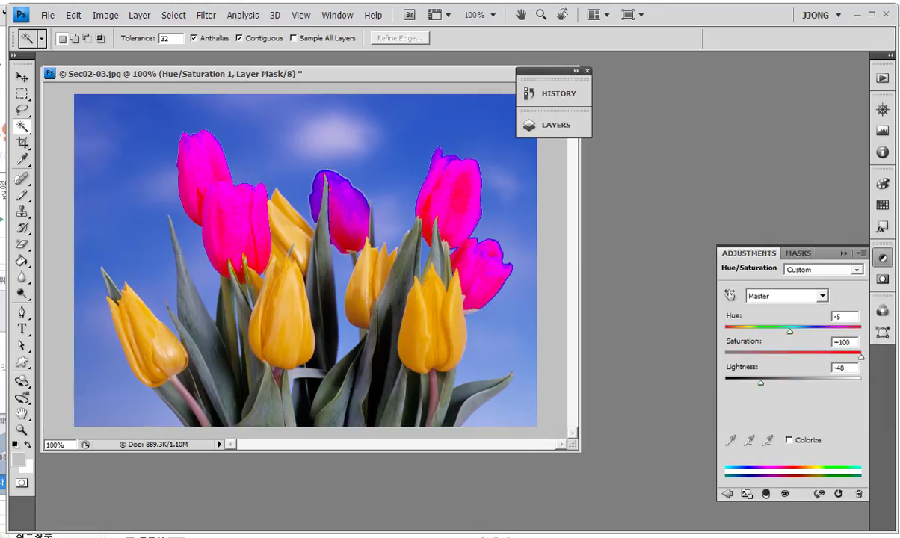
pyautogui.moveTo(760, 380); pyautogui.dragTo(780, 382)
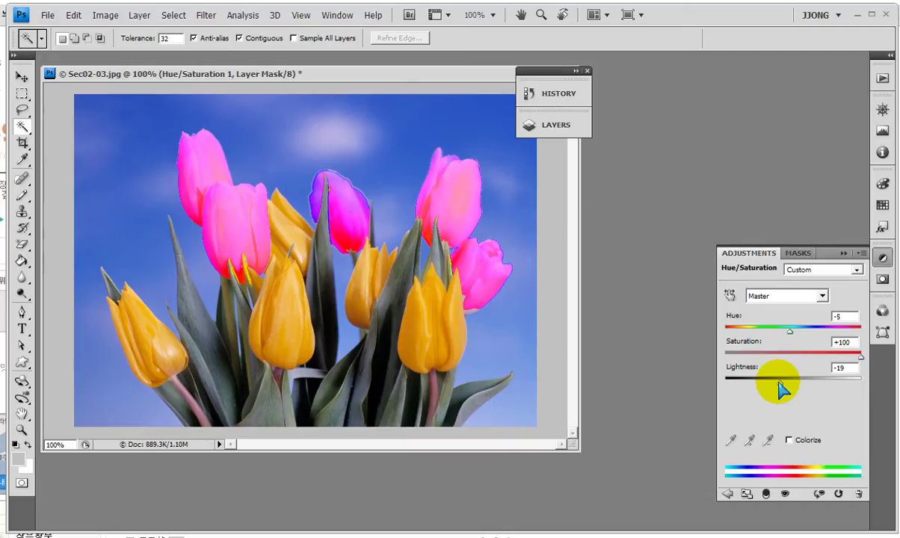
pyautogui.moveTo(779, 389); pyautogui.dragTo(782, 388)
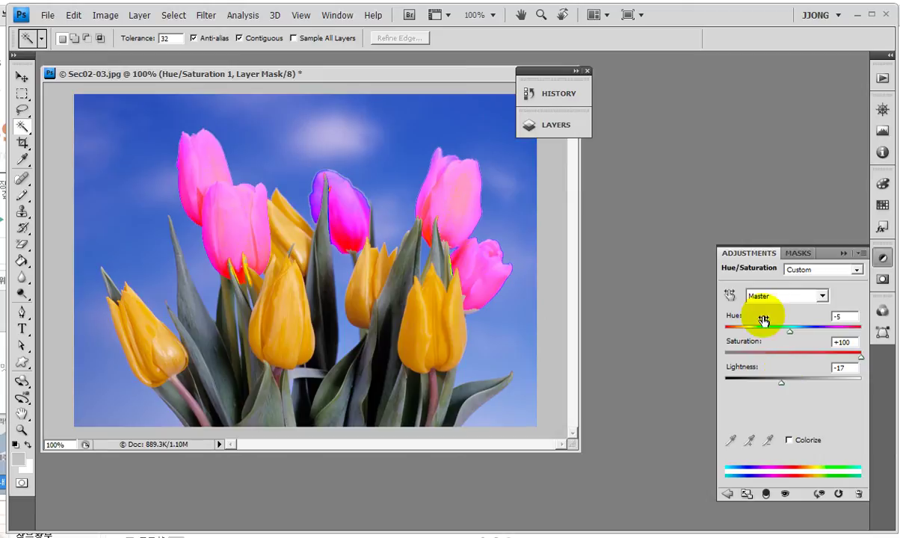
pyautogui.moveTo(802, 424)
pyautogui.mouseDown()
pyautogui.moveTo(761, 456)
pyautogui.moveTo(765, 402)
pyautogui.mouseUp()
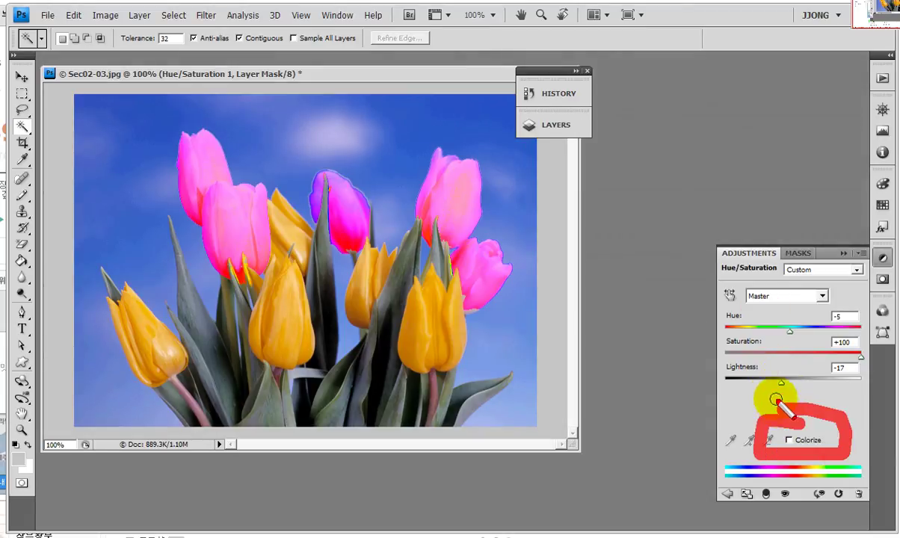
# Turn on Colorize with Hue 0, Saturation 100 and Lightness -18 for coral-red tulips.
pyautogui.click(787, 440)
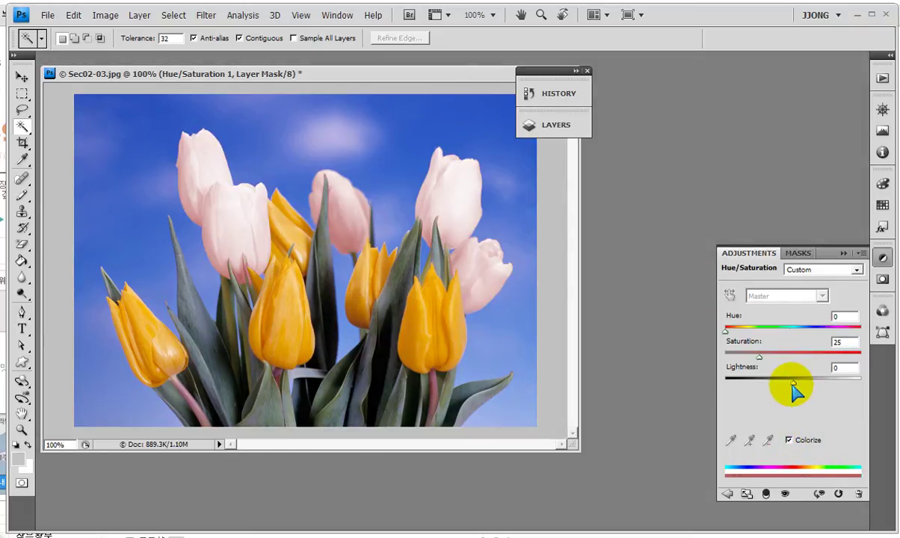
pyautogui.moveTo(794, 382)
pyautogui.mouseDown()
pyautogui.moveTo(783, 382)
pyautogui.moveTo(862, 358)
pyautogui.mouseUp()
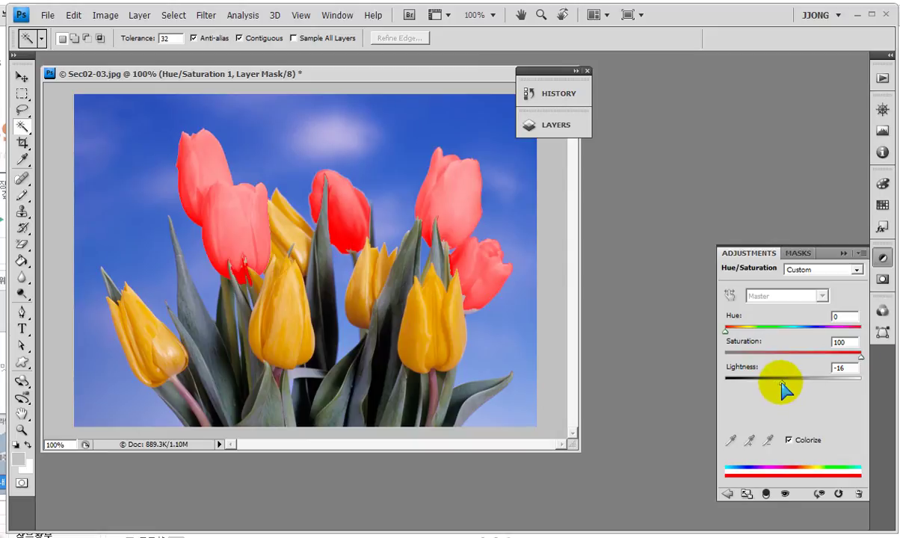
pyautogui.moveTo(783, 384); pyautogui.dragTo(781, 383)
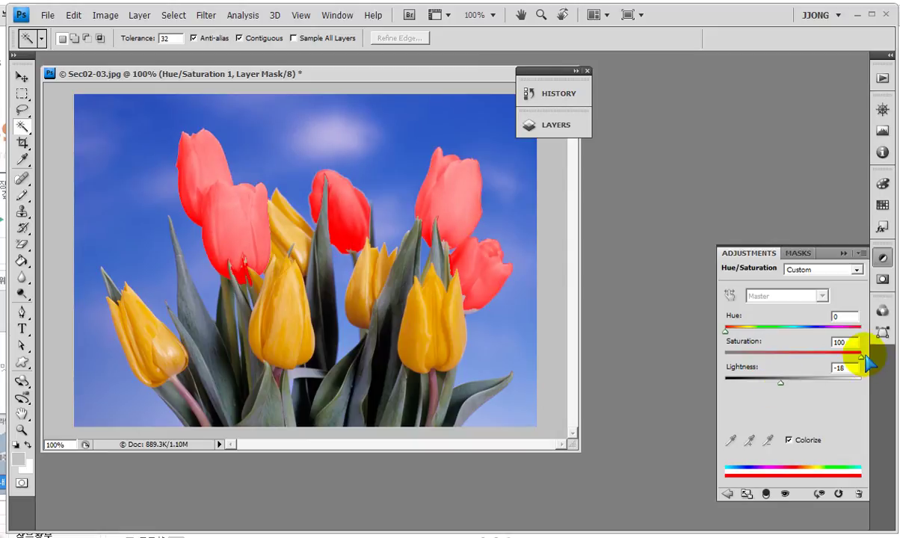
pyautogui.moveTo(784, 452); pyautogui.dragTo(833, 463)
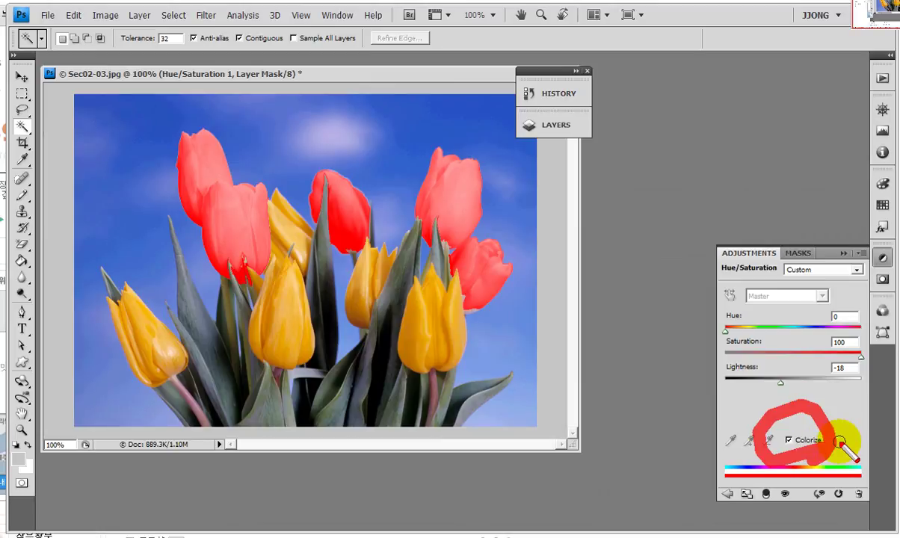
pyautogui.moveTo(735, 303)
pyautogui.mouseDown()
pyautogui.moveTo(694, 326)
pyautogui.moveTo(691, 300)
pyautogui.mouseUp()
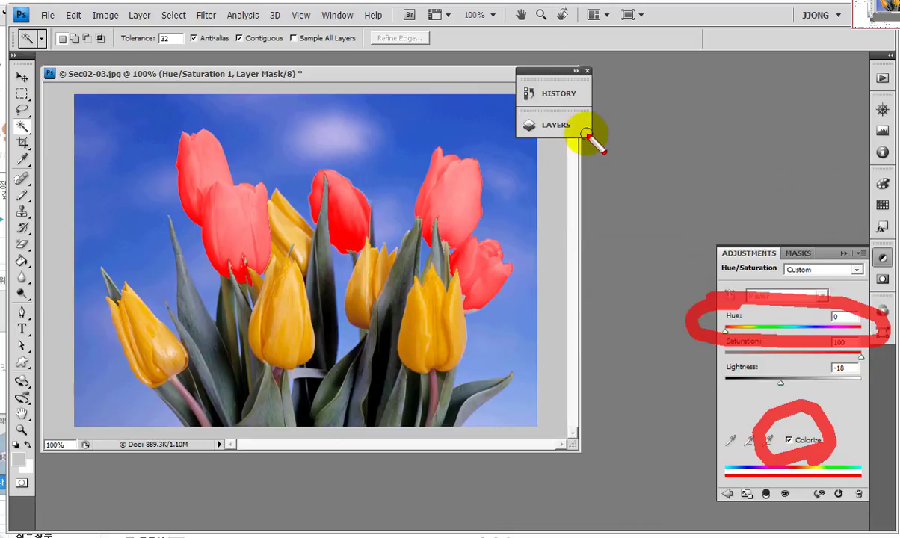
pyautogui.press('Escape')
# Deselect the Hue/Saturation 1 layer and widen the Layers panel dock to show its mask.
pyautogui.click(576, 71)
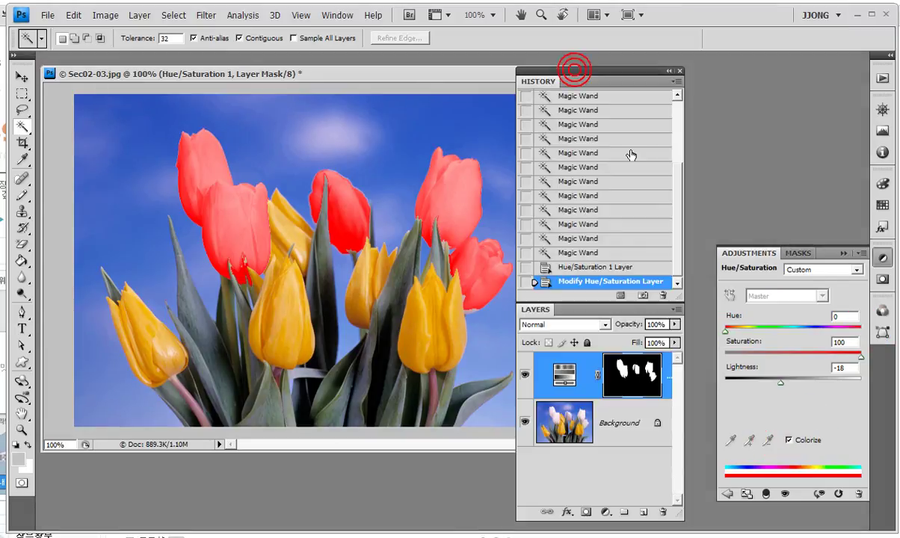
pyautogui.click(518, 382)
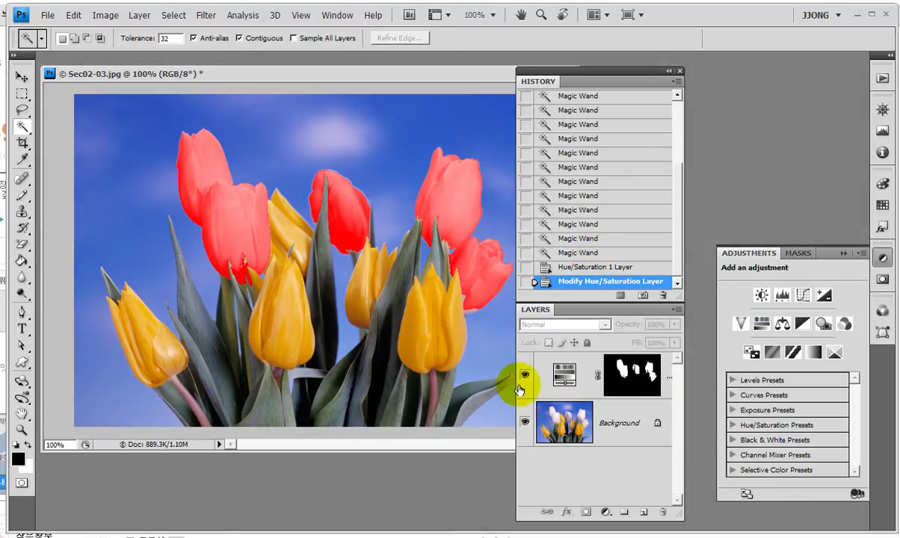
pyautogui.moveTo(516, 383); pyautogui.dragTo(452, 383)
pyautogui.moveTo(542, 324)
pyautogui.mouseDown()
pyautogui.moveTo(633, 402)
pyautogui.moveTo(453, 316)
pyautogui.mouseUp()
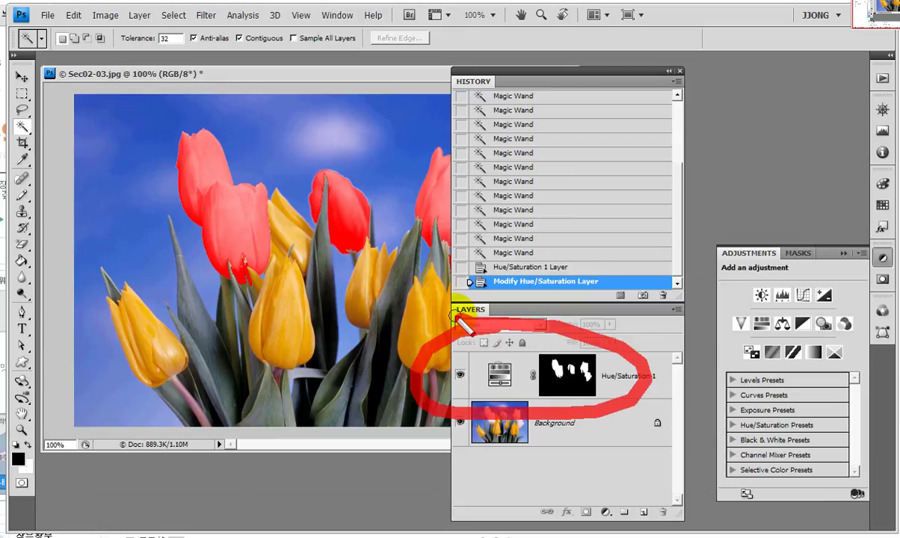
pyautogui.moveTo(624, 525)
pyautogui.mouseDown()
pyautogui.moveTo(588, 506)
pyautogui.moveTo(607, 514)
pyautogui.mouseUp()
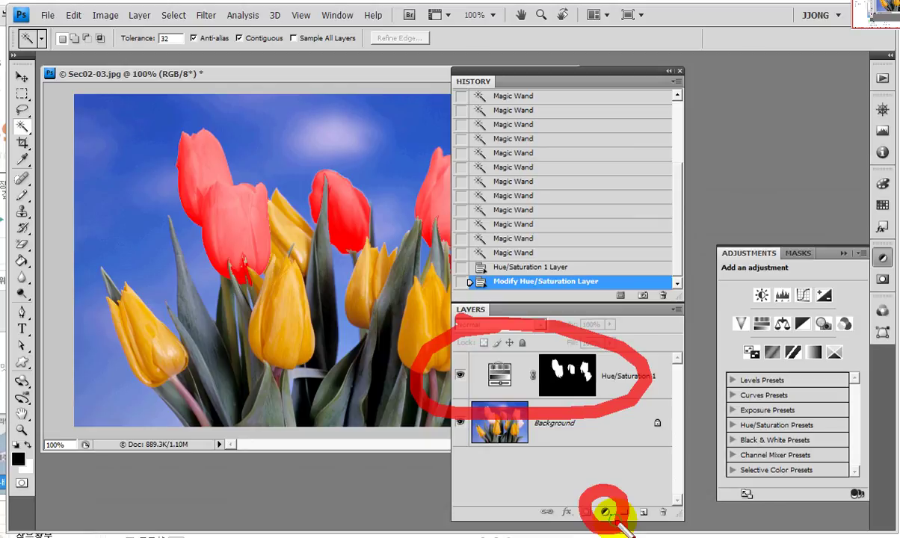
pyautogui.moveTo(651, 346)
pyautogui.mouseDown()
pyautogui.moveTo(659, 410)
pyautogui.moveTo(643, 345)
pyautogui.moveTo(603, 362)
pyautogui.moveTo(703, 365)
pyautogui.moveTo(661, 346)
pyautogui.mouseUp()
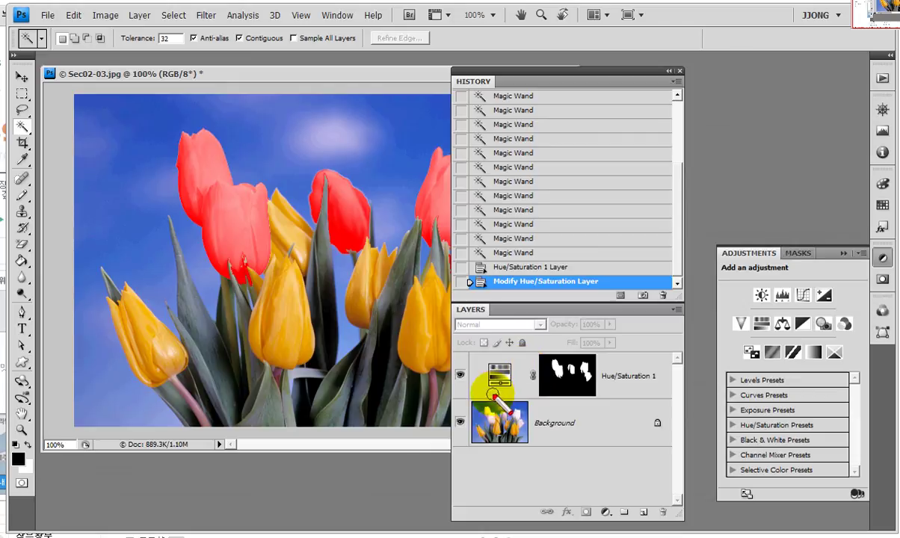
pyautogui.moveTo(490, 346); pyautogui.dragTo(520, 363)
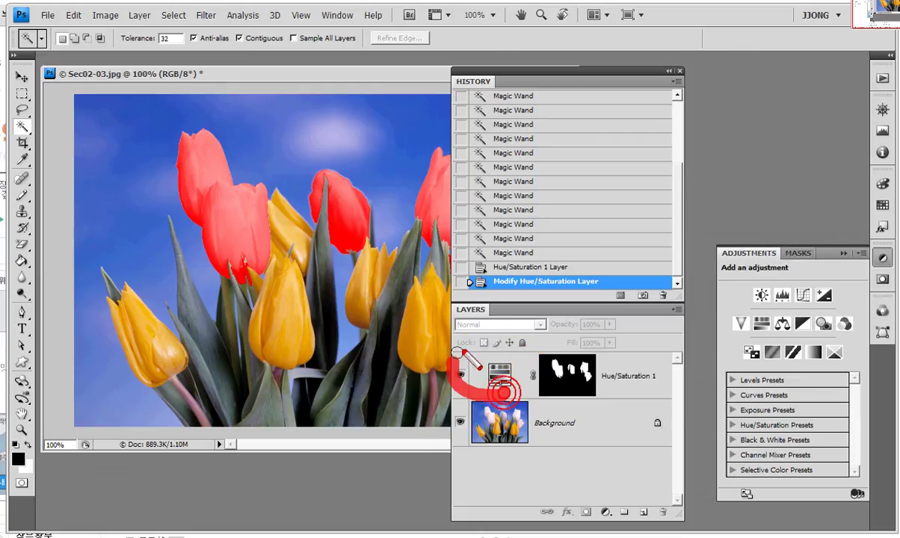
pyautogui.moveTo(591, 390); pyautogui.dragTo(574, 421)
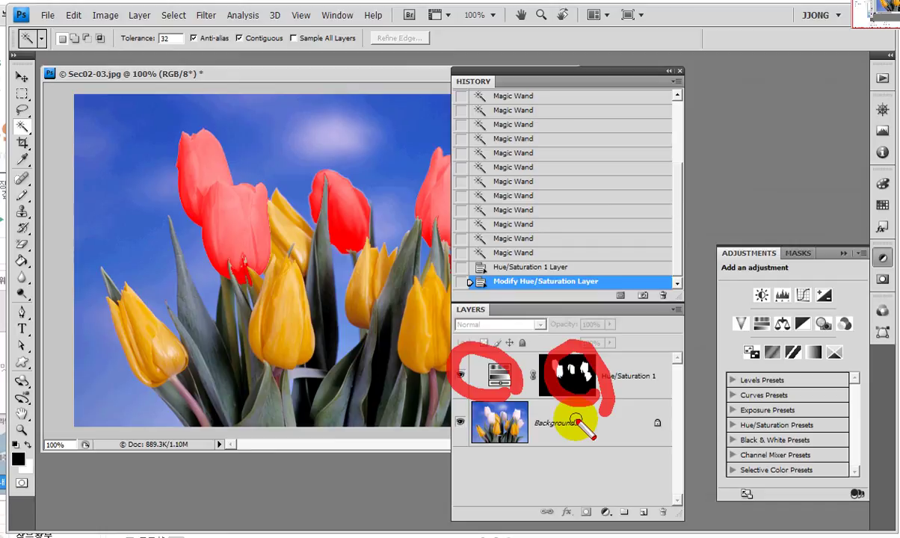
pyautogui.press('e')
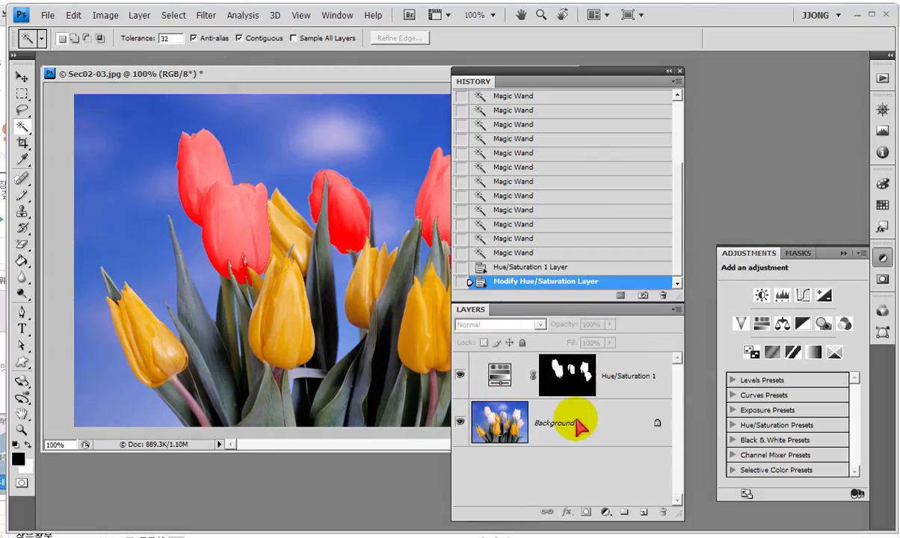
pyautogui.moveTo(514, 365); pyautogui.dragTo(513, 379)
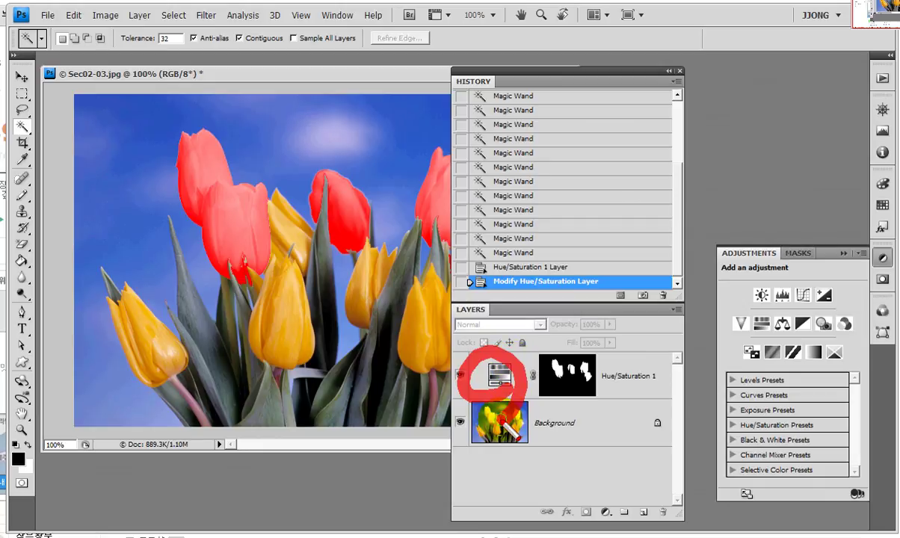
pyautogui.moveTo(486, 368); pyautogui.dragTo(506, 384)
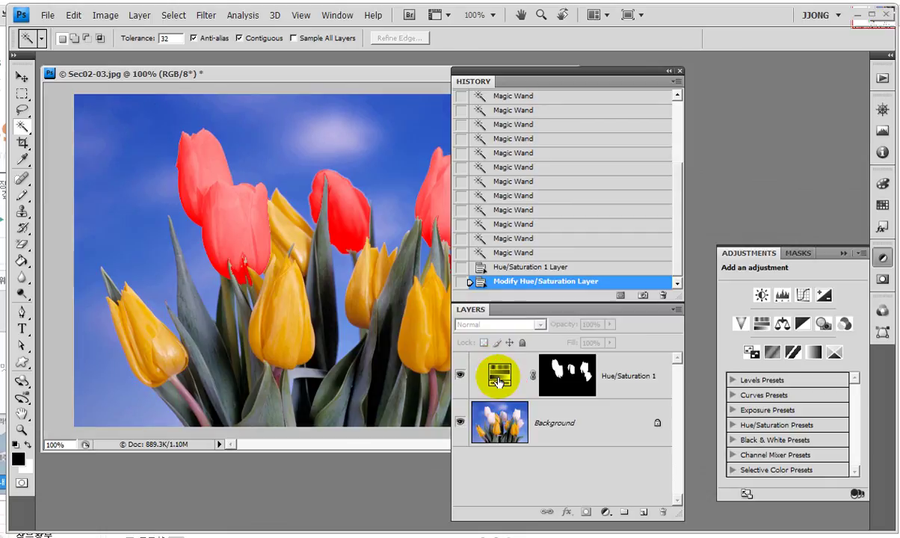
# Set the Layers panel to Large Thumbnails from the Hue/Saturation 1 layer's context menu.
pyautogui.press('Escape')
pyautogui.rightClick(502, 374)
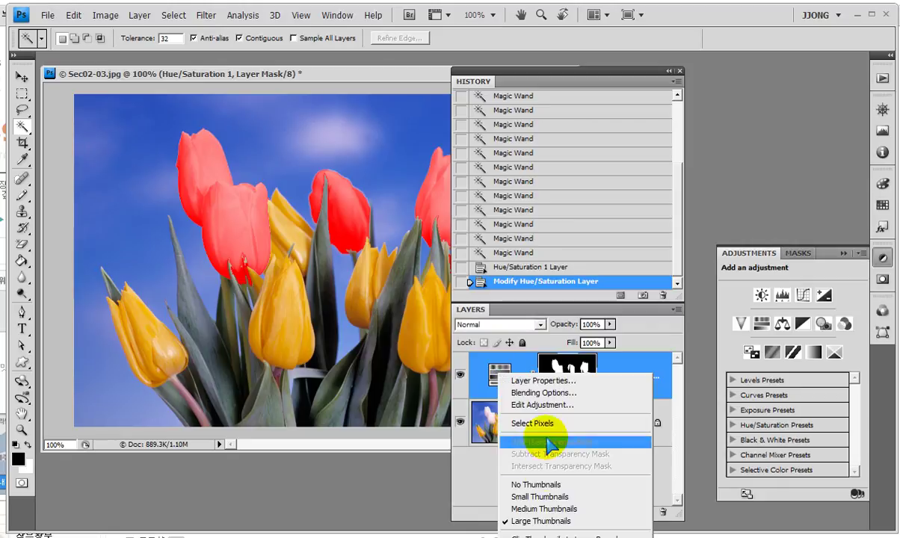
pyautogui.click(540, 521)
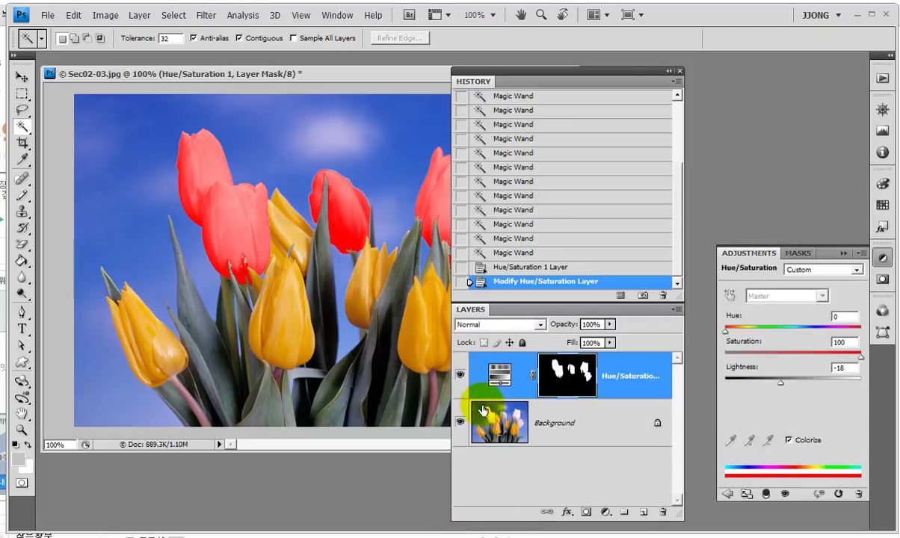
pyautogui.click(499, 371)
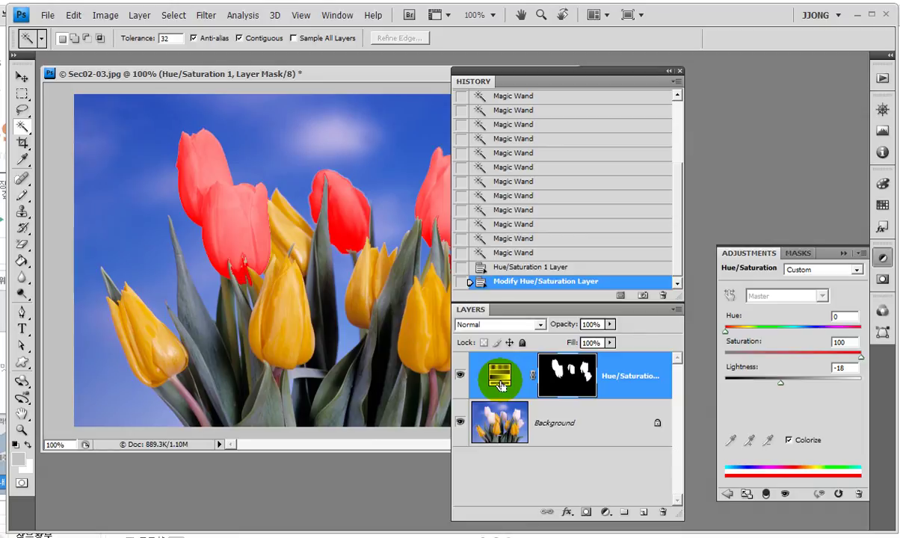
# Display the Hue/Saturation 1 controls: Saturation 100, Lightness -18, Colorize on.
pyautogui.moveTo(503, 380); pyautogui.dragTo(461, 414)
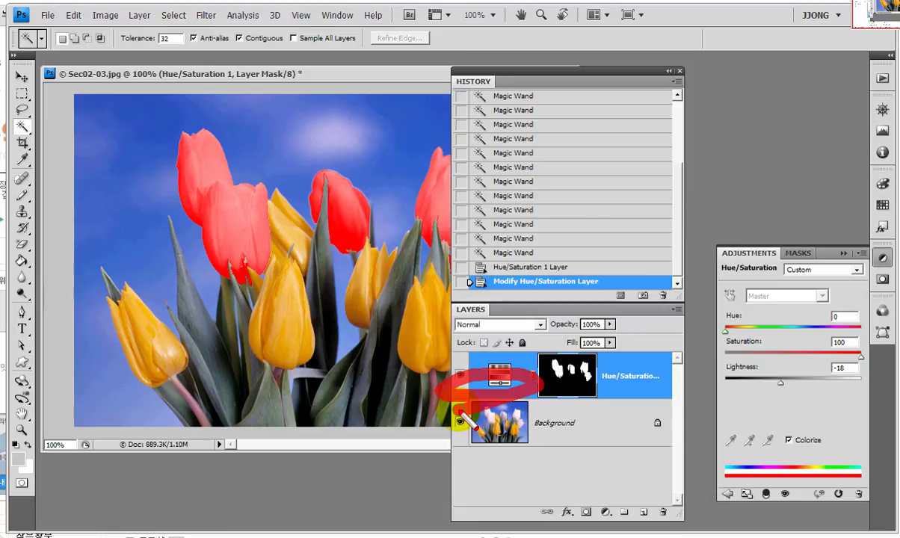
pyautogui.press('Escape')
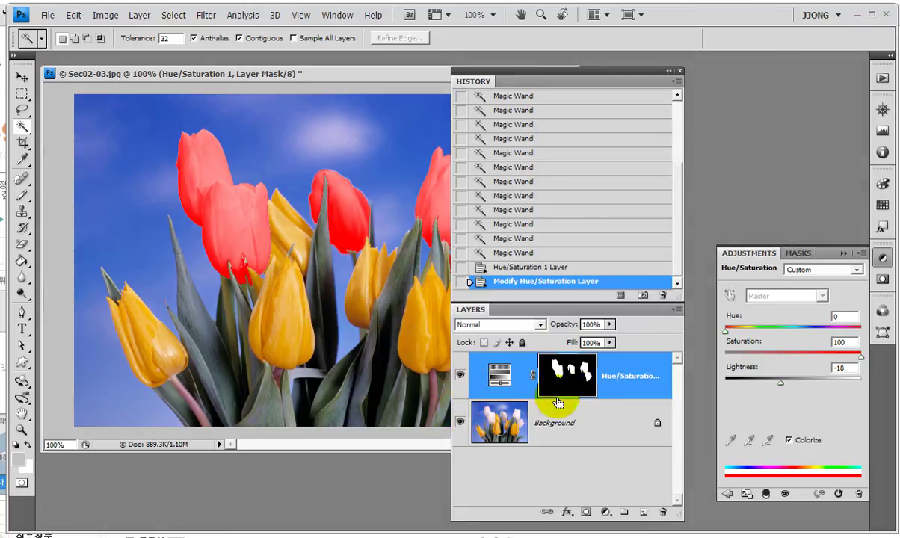
pyautogui.moveTo(588, 395)
pyautogui.mouseDown()
pyautogui.moveTo(558, 349)
pyautogui.moveTo(596, 400)
pyautogui.mouseUp()
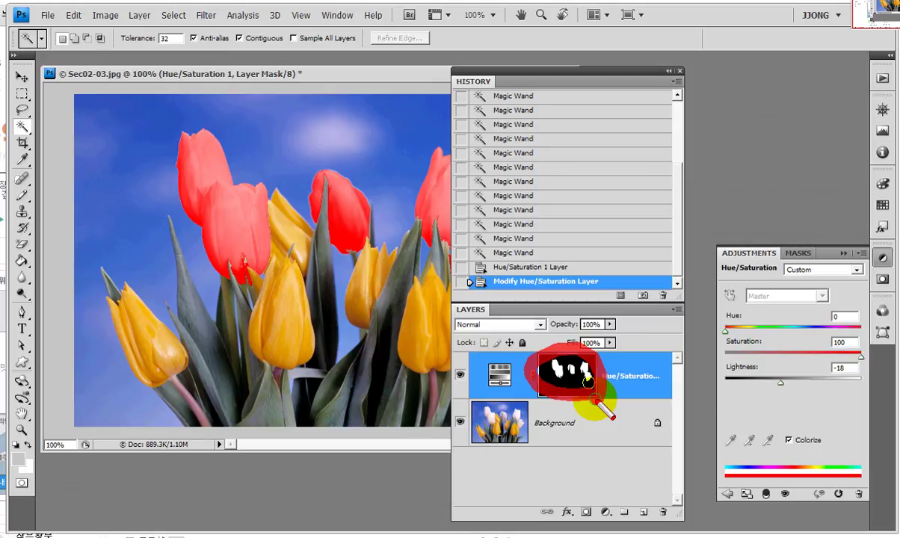
pyautogui.press('Escape')
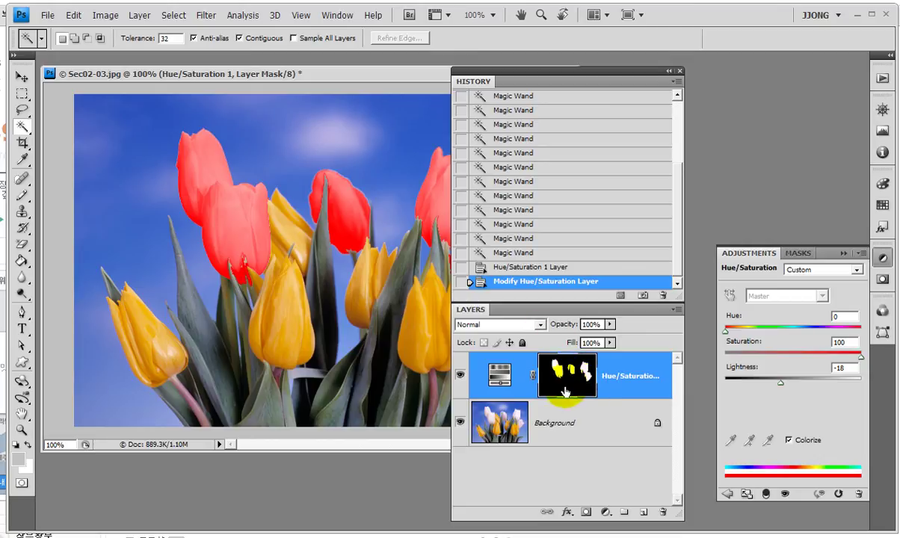
# Collapse the Adjustments panel to hide the Hue/Saturation settings.
pyautogui.moveTo(532, 390); pyautogui.dragTo(554, 395)
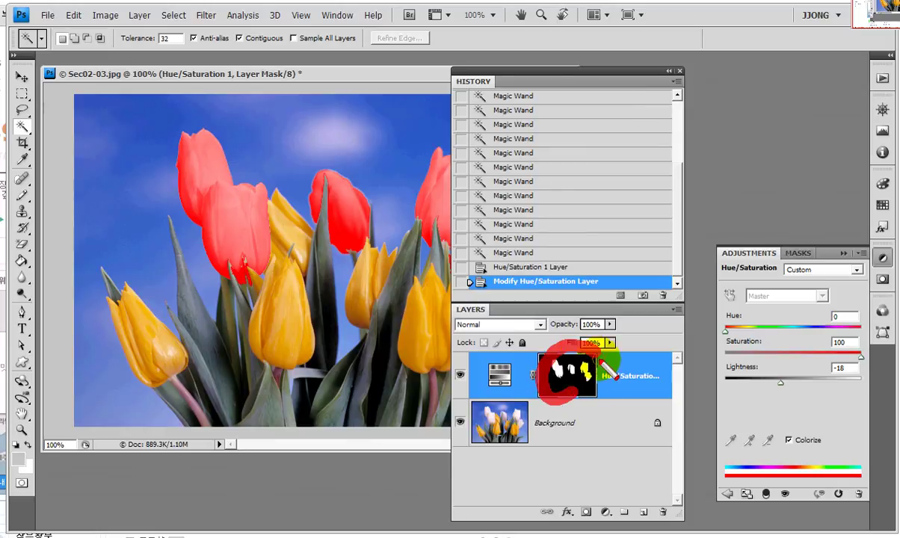
pyautogui.click(844, 257)
pyautogui.moveTo(842, 263); pyautogui.dragTo(759, 362)
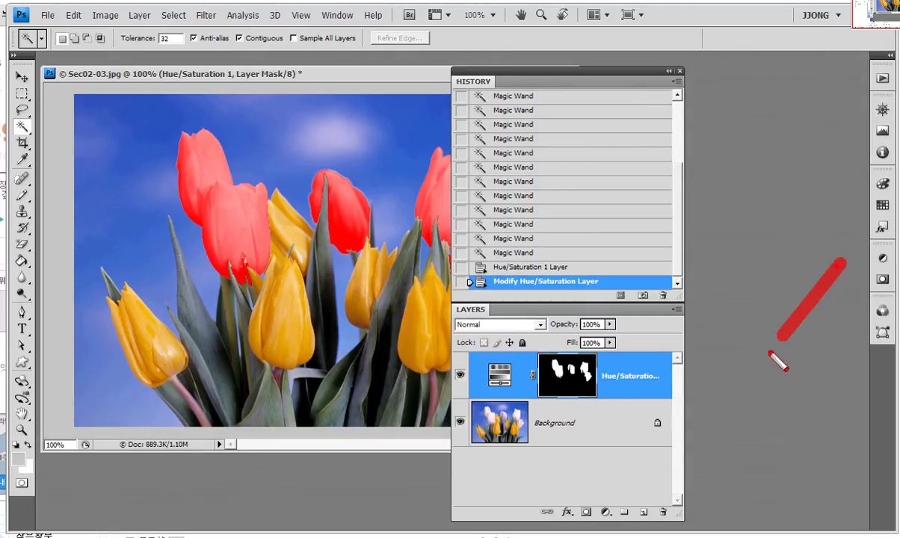
pyautogui.click(748, 266)
pyautogui.moveTo(748, 266); pyautogui.dragTo(827, 386)
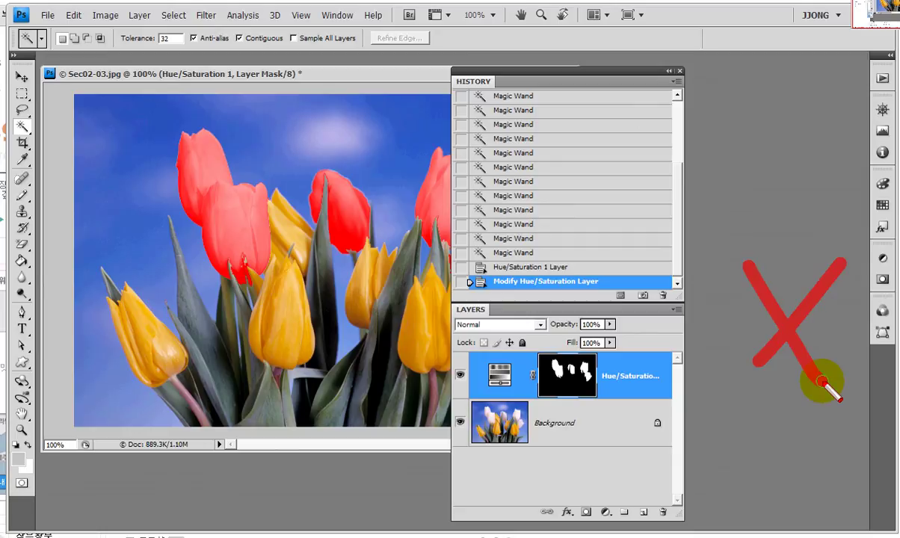
# Reopen Hue/Saturation 1 settings (Colorize, Hue 0, Saturation 100, Lightness -18) from the adjustment thumbnail.
pyautogui.click(514, 390)
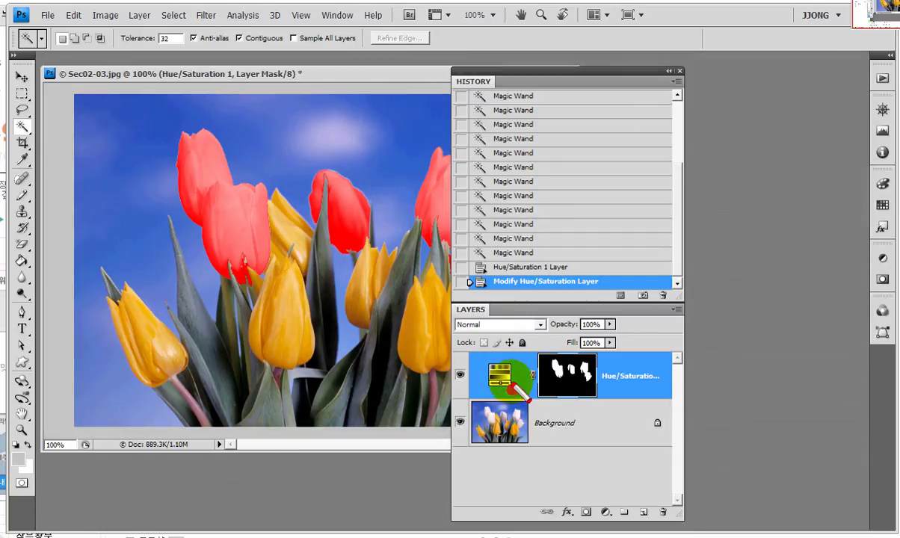
pyautogui.moveTo(490, 344); pyautogui.dragTo(498, 389)
pyautogui.click(501, 376)
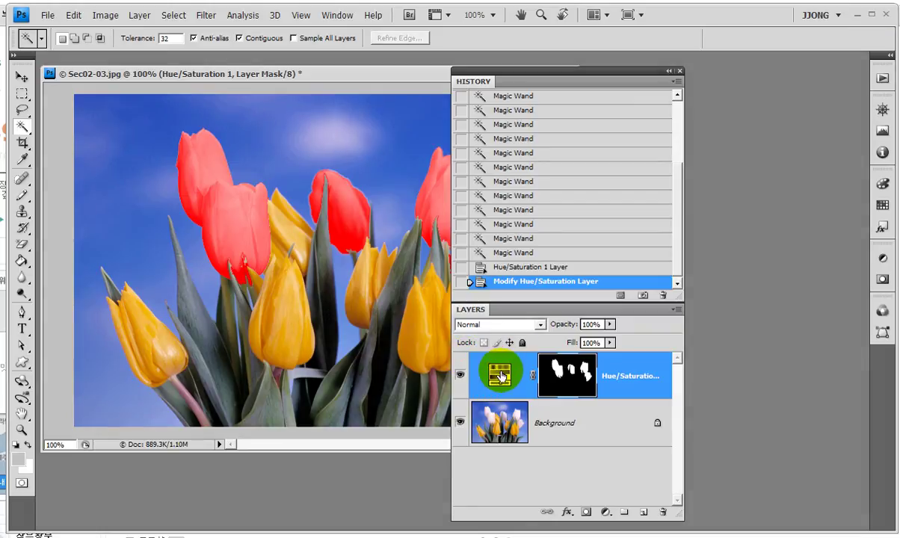
pyautogui.click(502, 376)
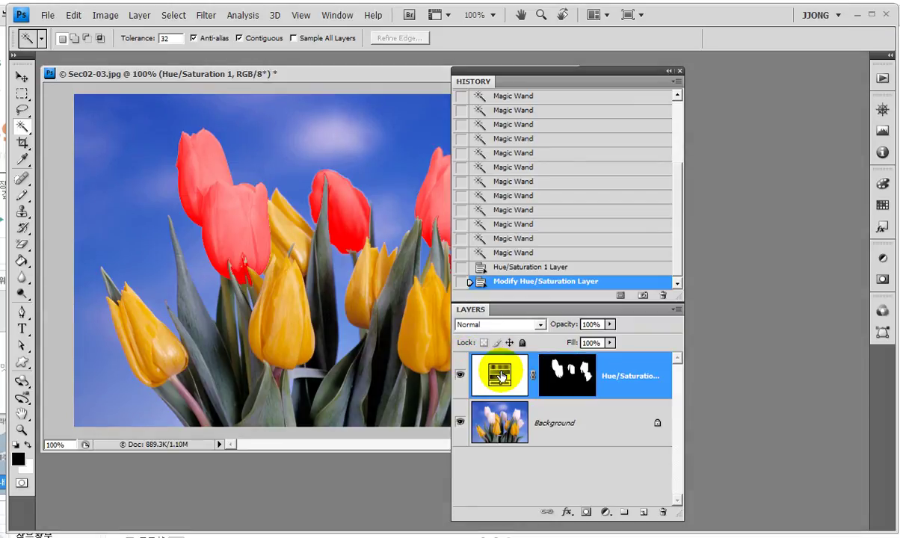
pyautogui.doubleClick(501, 376)
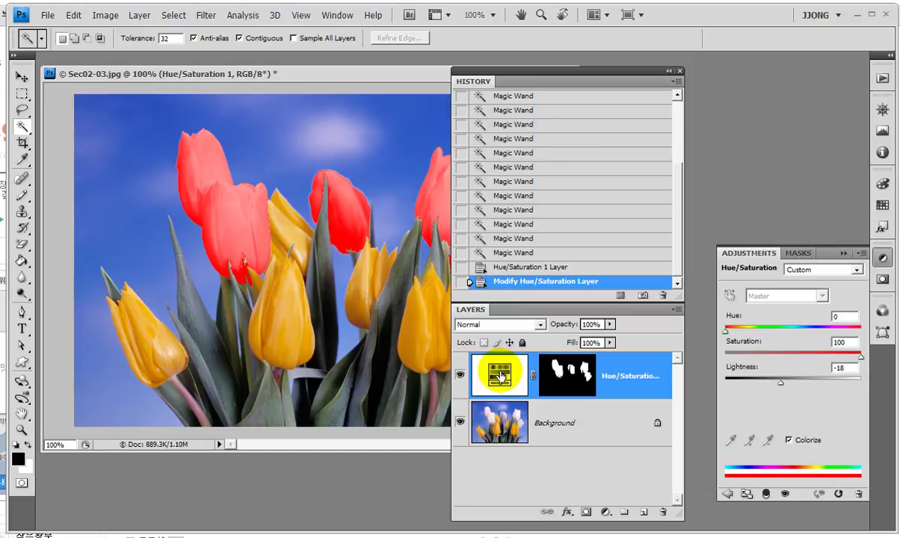
pyautogui.click(843, 258)
pyautogui.doubleClick(499, 376)
pyautogui.click(501, 380)
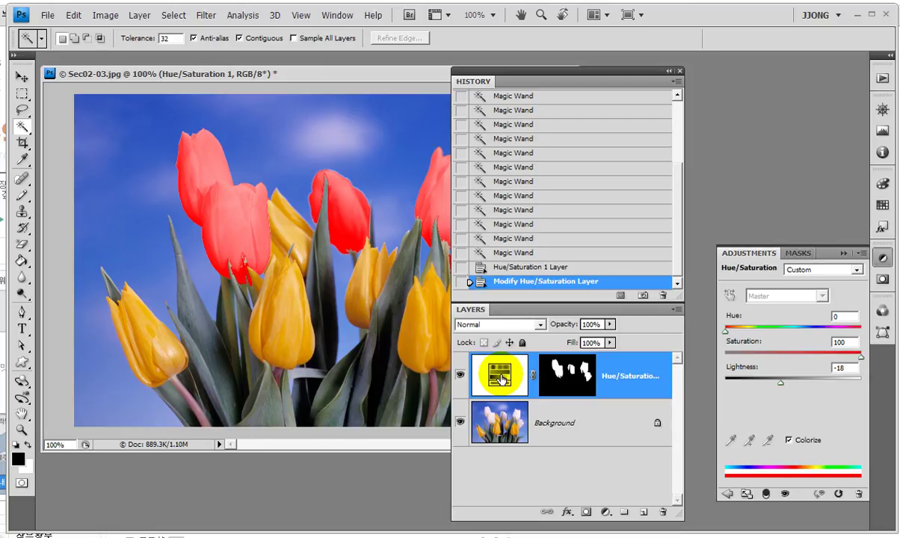
# Annotate the Adjustments panel and mask button, then collapse the Hue/Saturation settings.
pyautogui.moveTo(702, 231)
pyautogui.mouseDown()
pyautogui.moveTo(736, 275)
pyautogui.moveTo(743, 232)
pyautogui.moveTo(698, 234)
pyautogui.mouseUp()
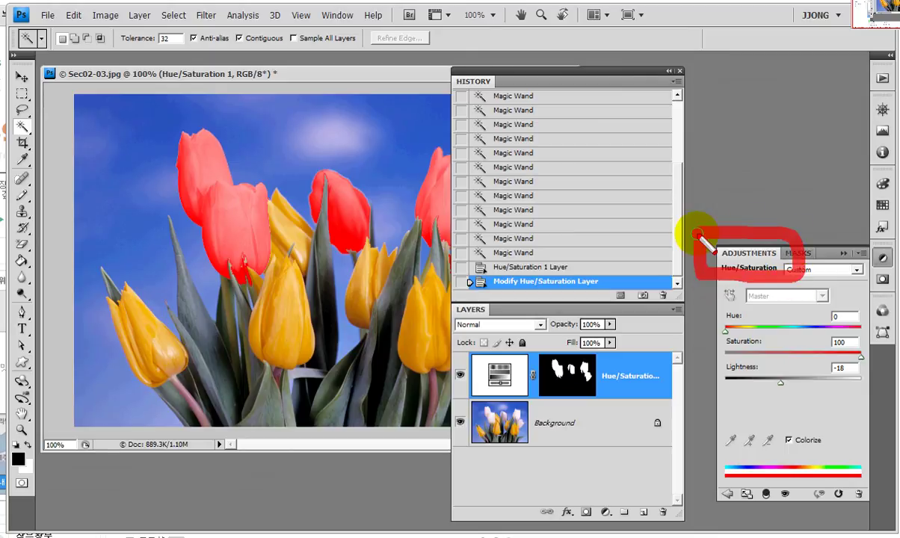
pyautogui.moveTo(618, 516)
pyautogui.mouseDown()
pyautogui.moveTo(582, 500)
pyautogui.moveTo(598, 524)
pyautogui.mouseUp()
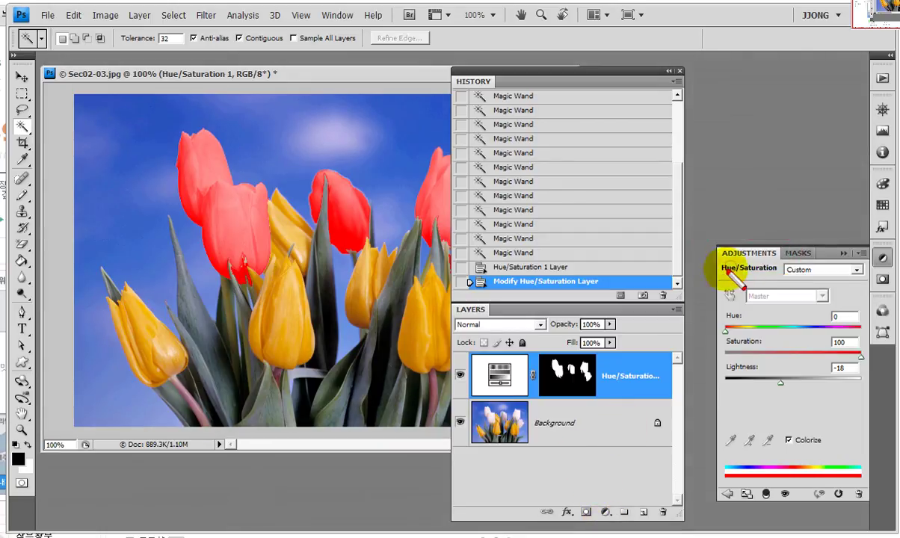
pyautogui.moveTo(724, 242)
pyautogui.mouseDown()
pyautogui.moveTo(730, 288)
pyautogui.moveTo(748, 237)
pyautogui.moveTo(684, 269)
pyautogui.moveTo(718, 258)
pyautogui.moveTo(802, 273)
pyautogui.mouseUp()
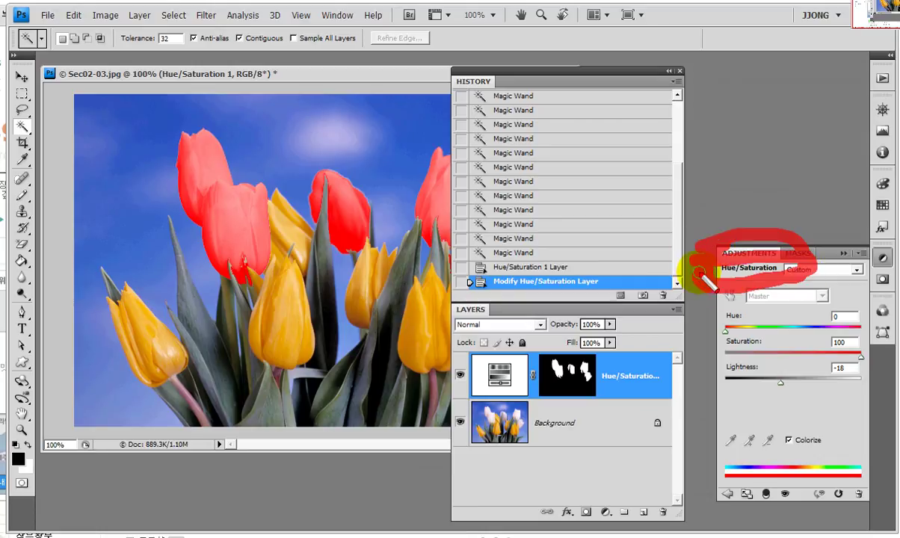
pyautogui.click(842, 248)
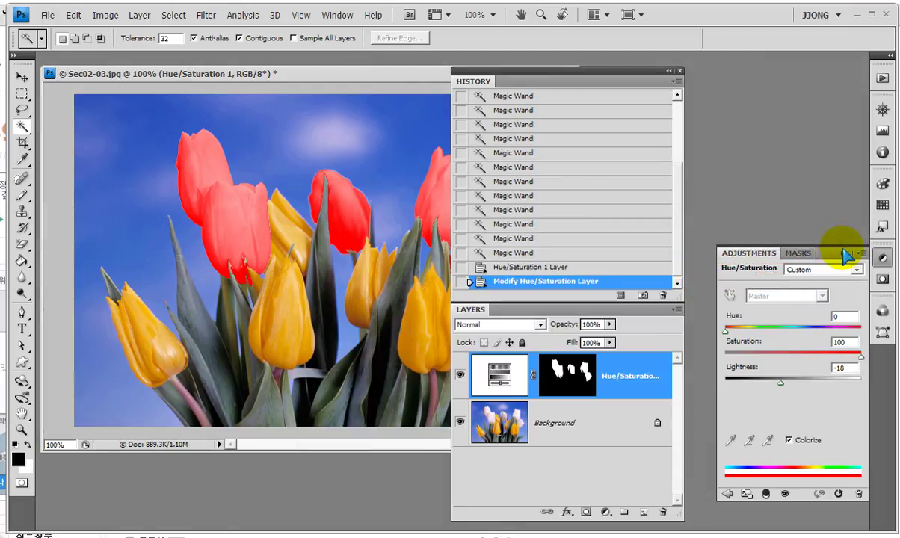
pyautogui.click(853, 256)
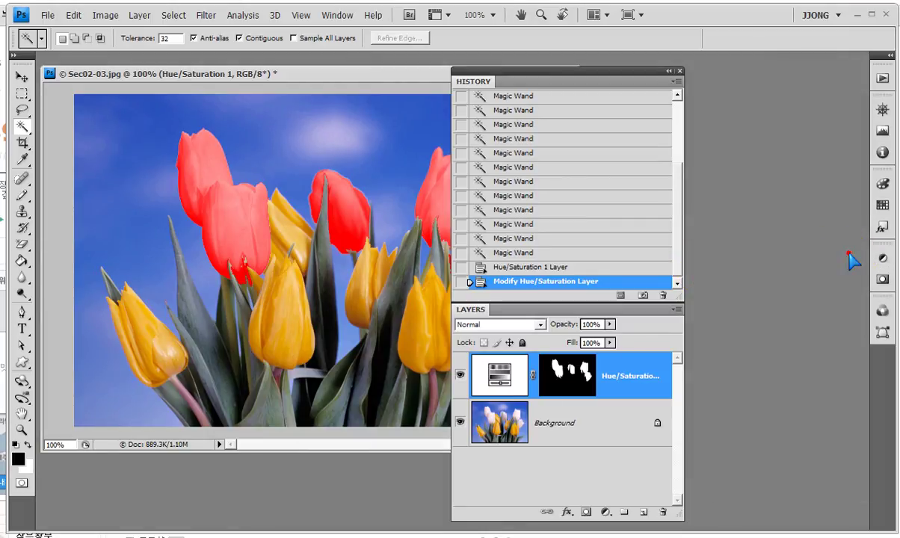
pyautogui.moveTo(591, 358); pyautogui.dragTo(595, 382)
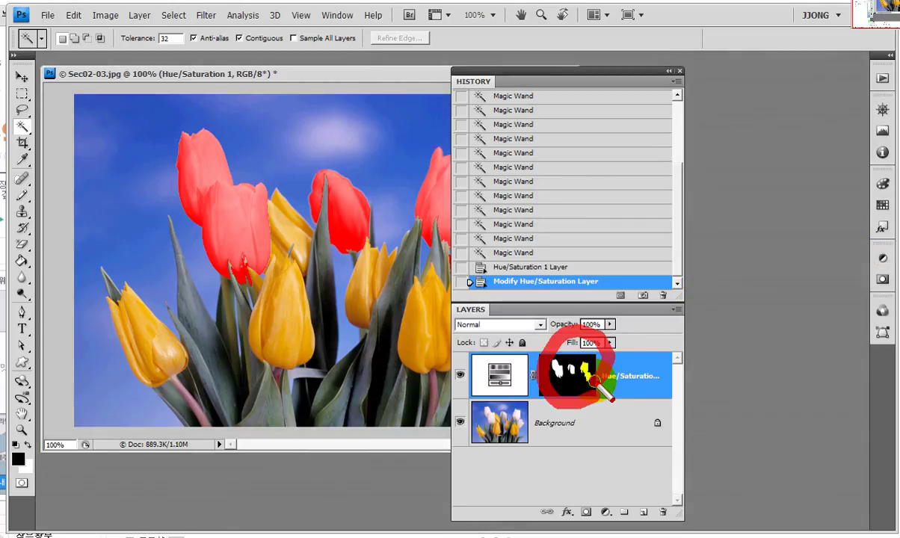